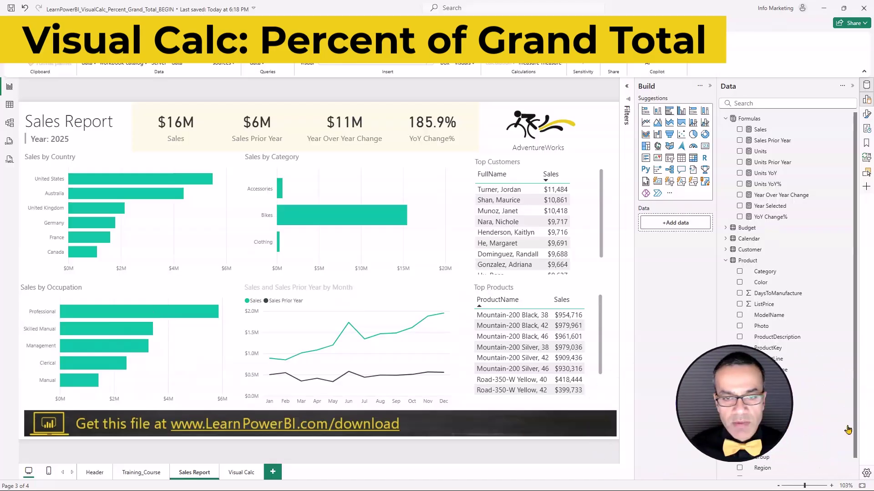
- Paste a copy of the monthly sales line chart onto the Visual Calc page and convert it to a table
left_click(392, 303)
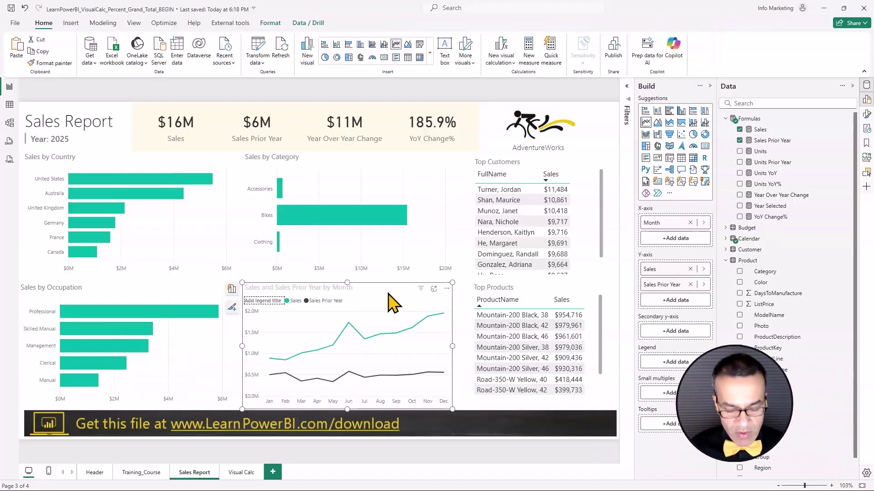
left_click(255, 474)
key("ctrl+v")
left_click_drag(450, 295, 369, 162)
left_click(681, 158)
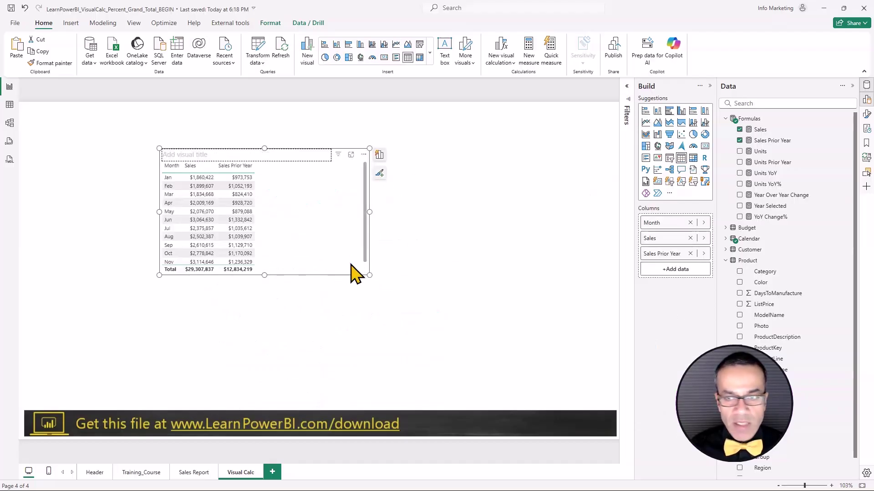
left_click(866, 115)
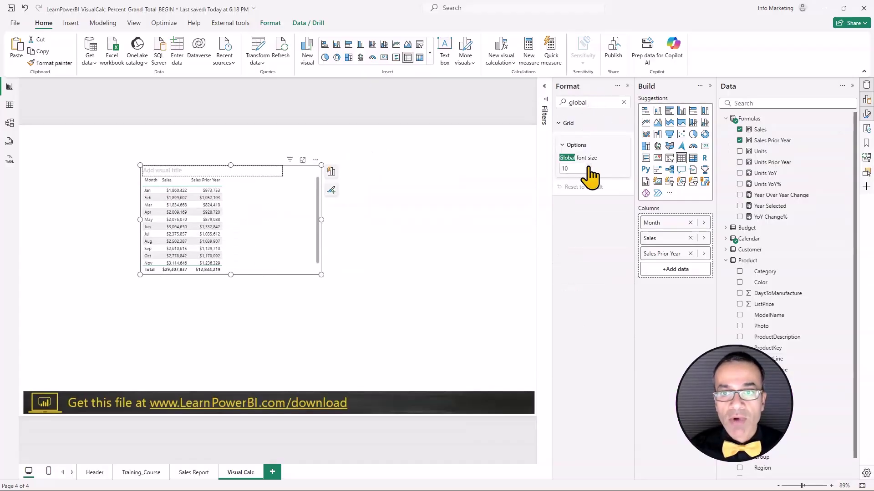
- Set the table's global font size to 13 and turn off its title
left_click(588, 167)
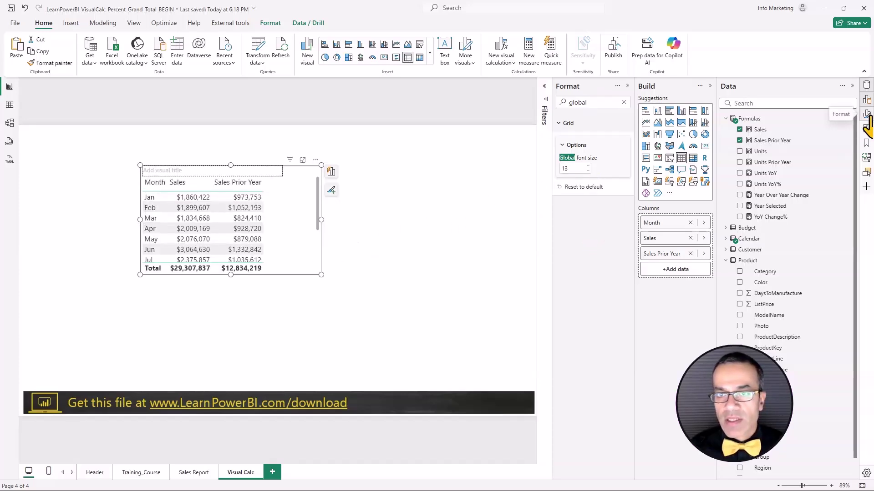
left_click(624, 102)
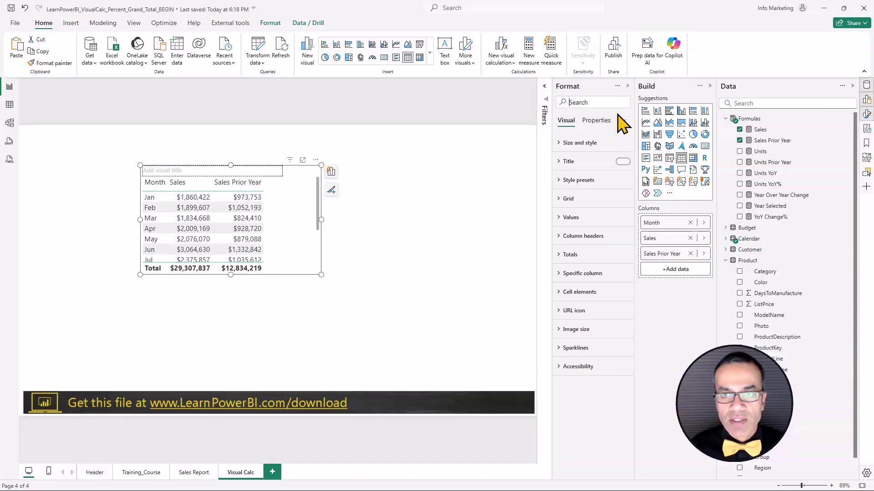
left_click(615, 166)
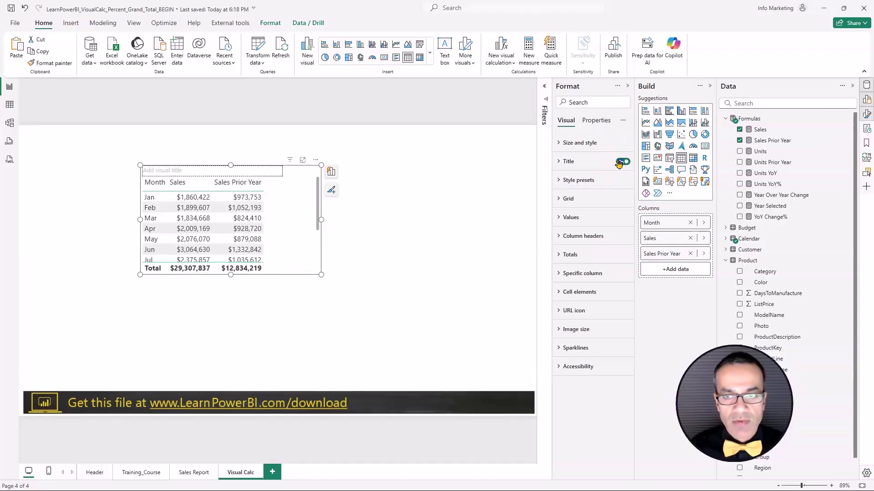
- Enlarge the table to show all twelve months, remove Sales Prior Year, and narrow it
left_click_drag(321, 275, 309, 353)
left_click(691, 253)
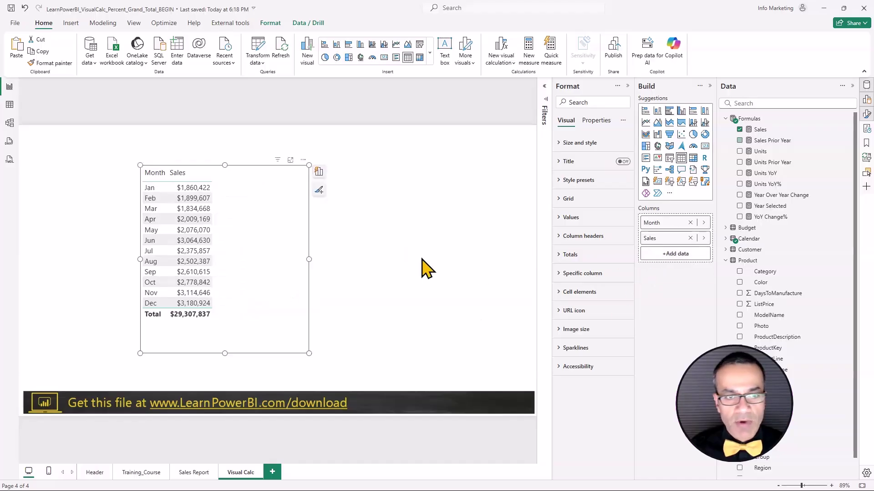
left_click_drag(309, 259, 235, 266)
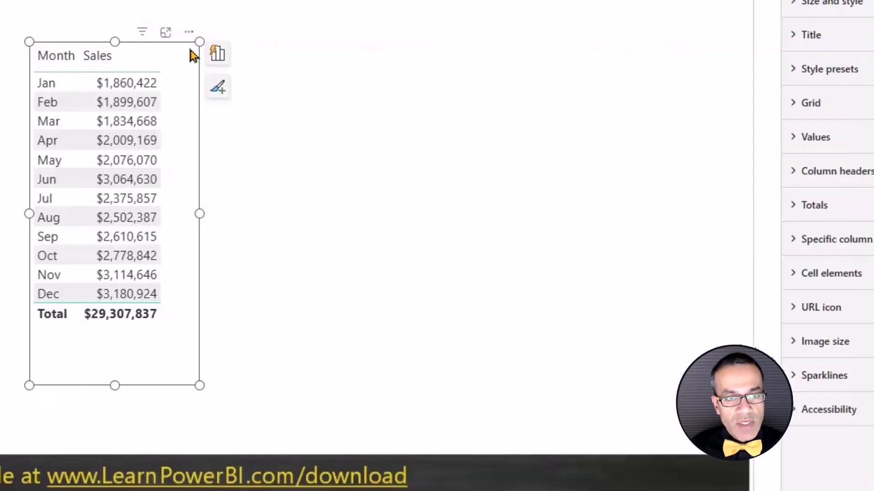
- Add a new Percent of grand total visual calculation from the table's More options menu
left_click_drag(187, 36, 205, 28)
left_click(206, 24)
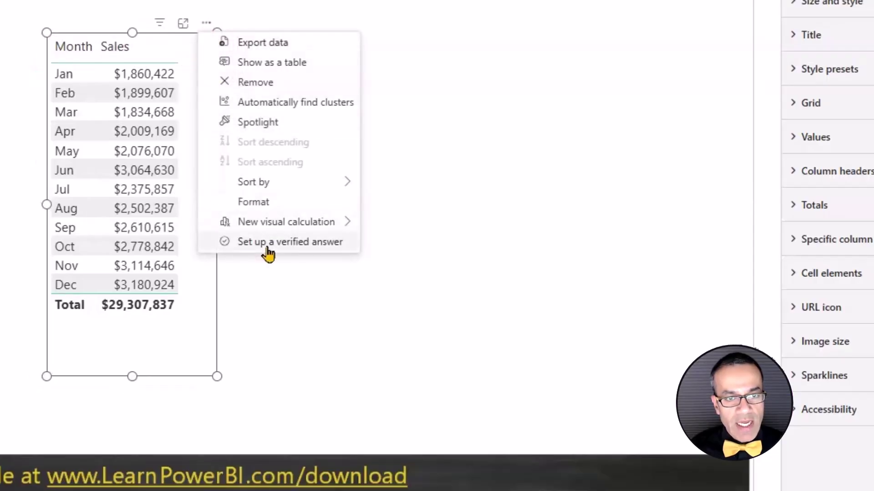
mouse_move(286, 233)
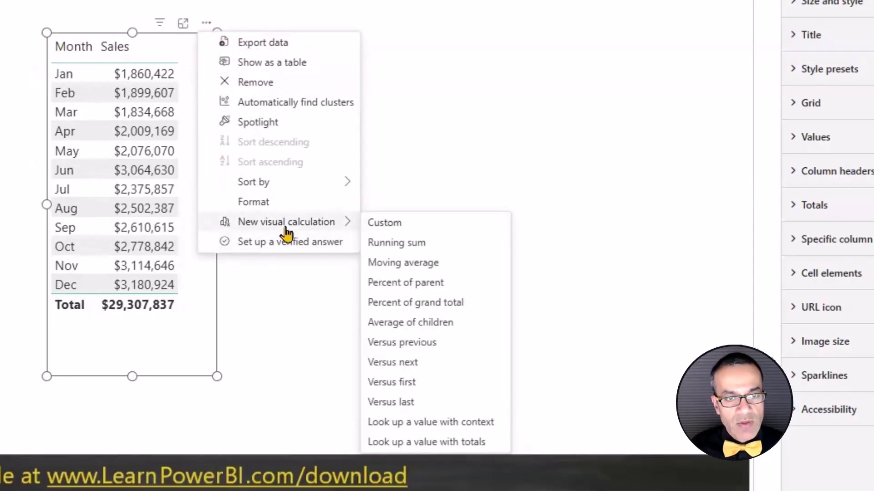
left_click(438, 304)
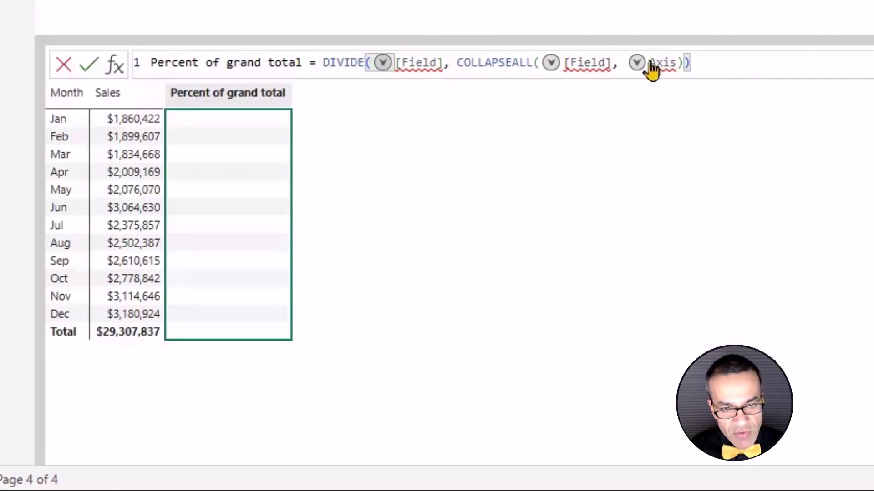
- Set the DIVIDE numerator to [Sales]
left_click(381, 63)
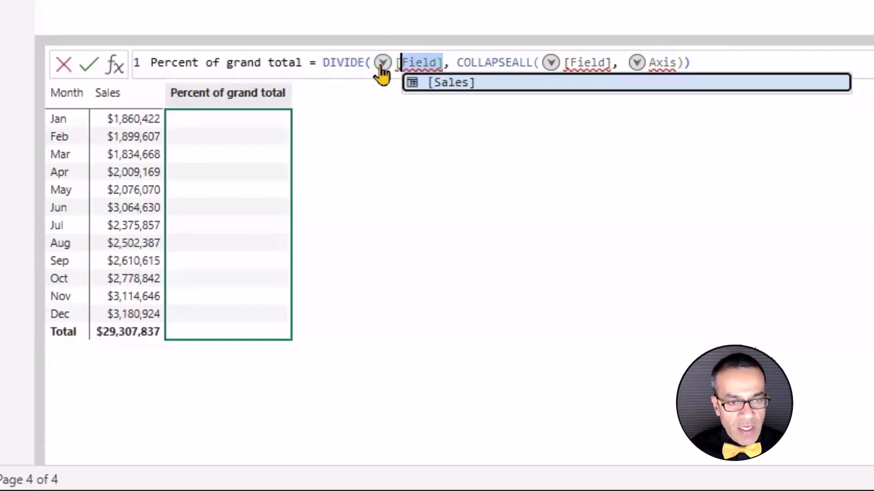
left_click(459, 97)
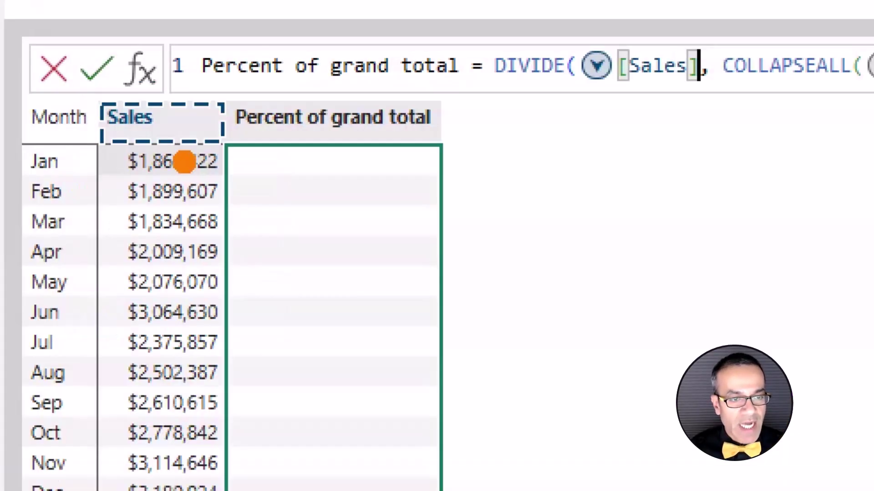
left_click_drag(159, 116, 399, 84)
key("Escape")
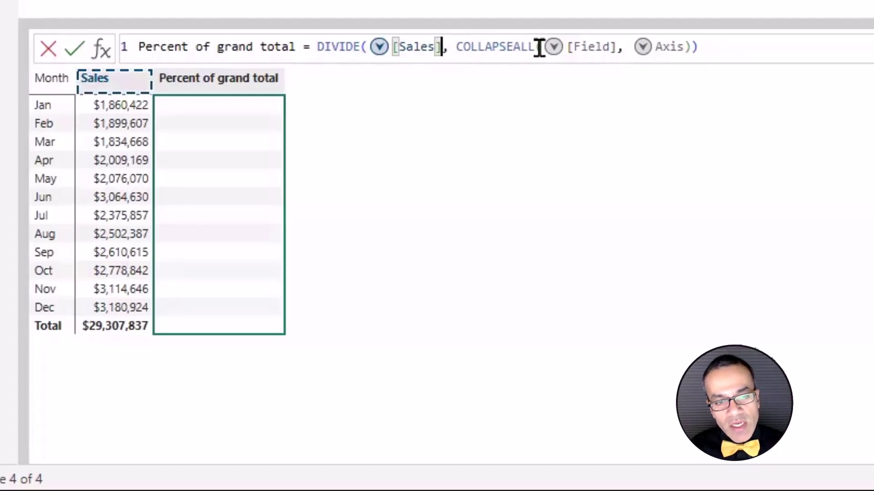
- Set the denominator to COLLAPSEALL([Sales], ROWS) and apply the formula
left_click(553, 46)
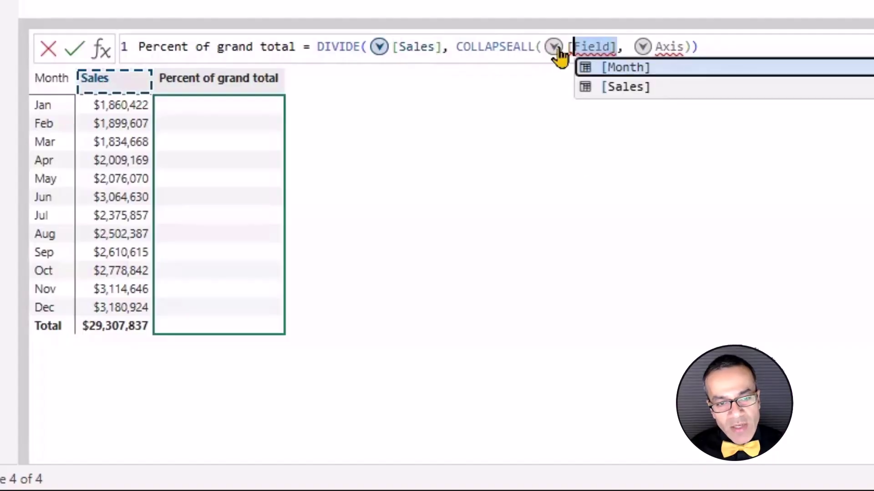
left_click(614, 87)
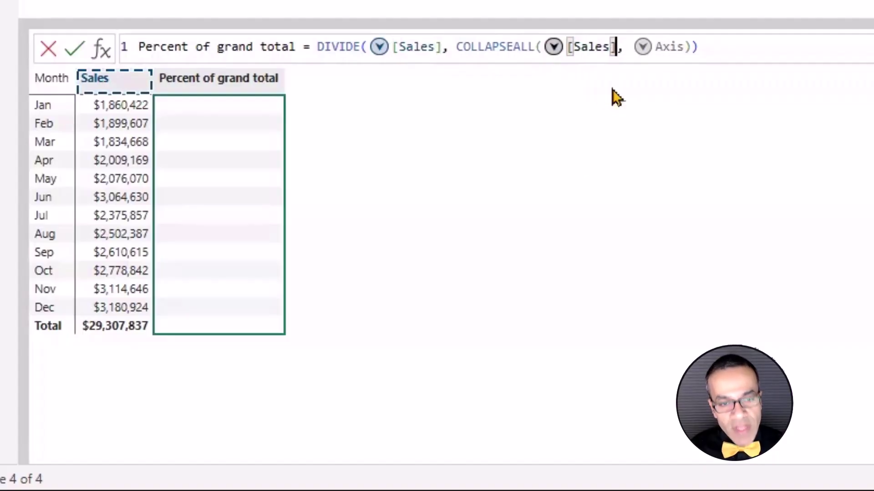
left_click(642, 47)
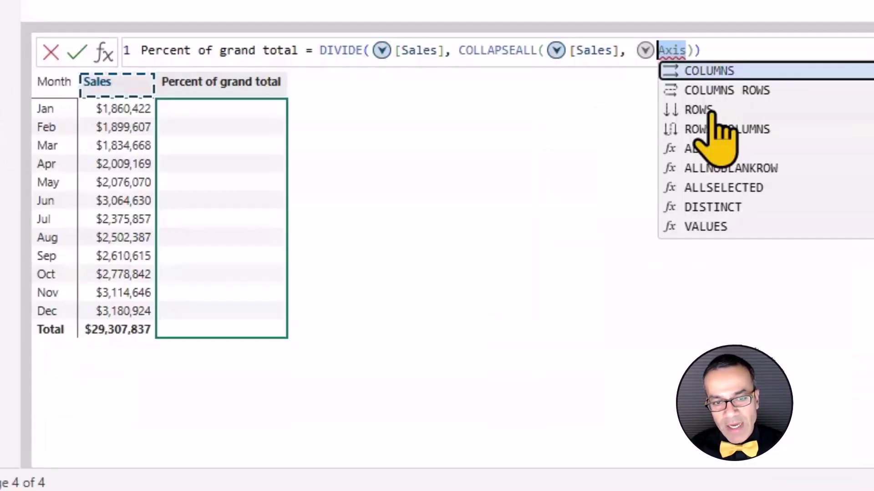
left_click(711, 112)
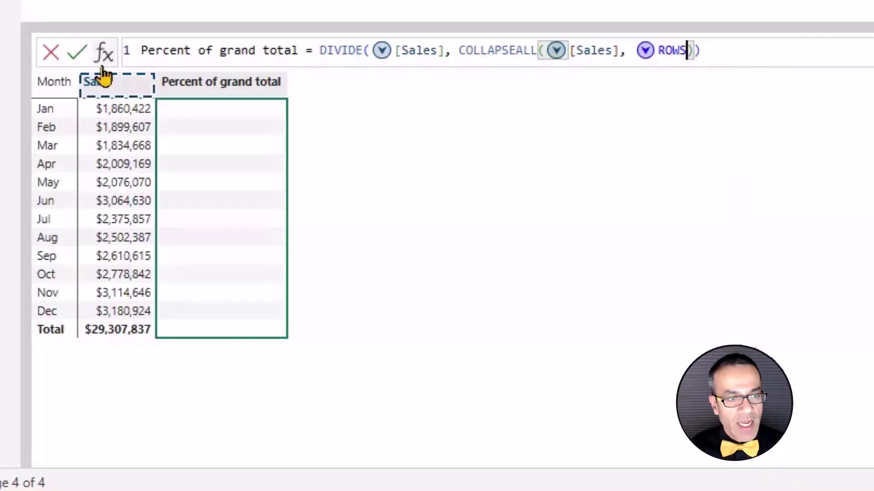
left_click(77, 58)
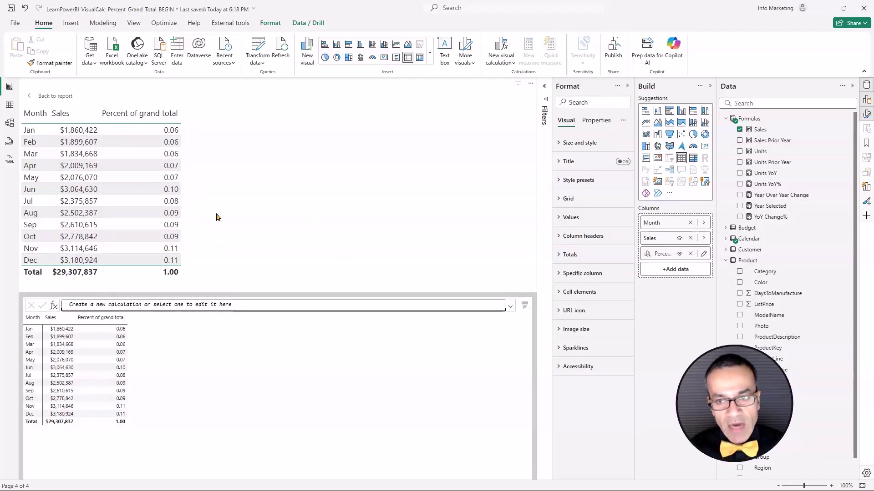
- Back on the report, widen and shorten the table to show the full percent column
left_click(55, 101)
left_click_drag(244, 256, 324, 253)
left_click_drag(321, 348, 321, 320)
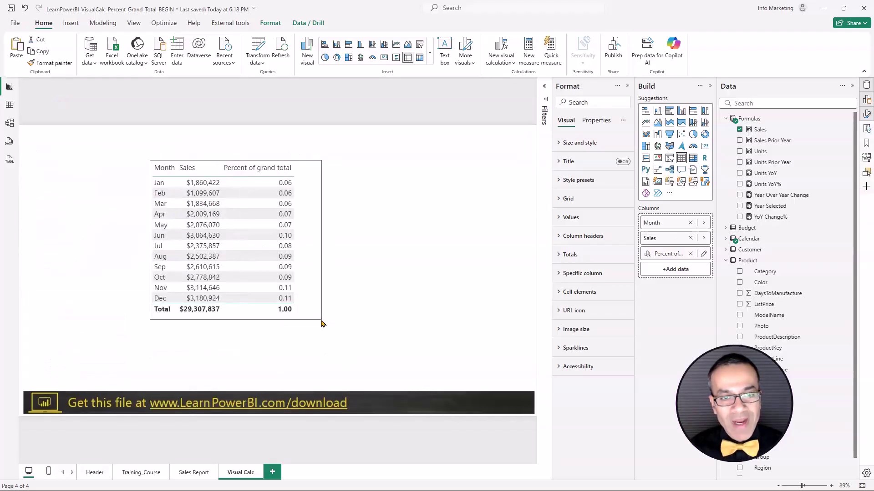
- Reopen the percent calculation, check the Sales measure's properties, and return to the report
left_click(703, 254)
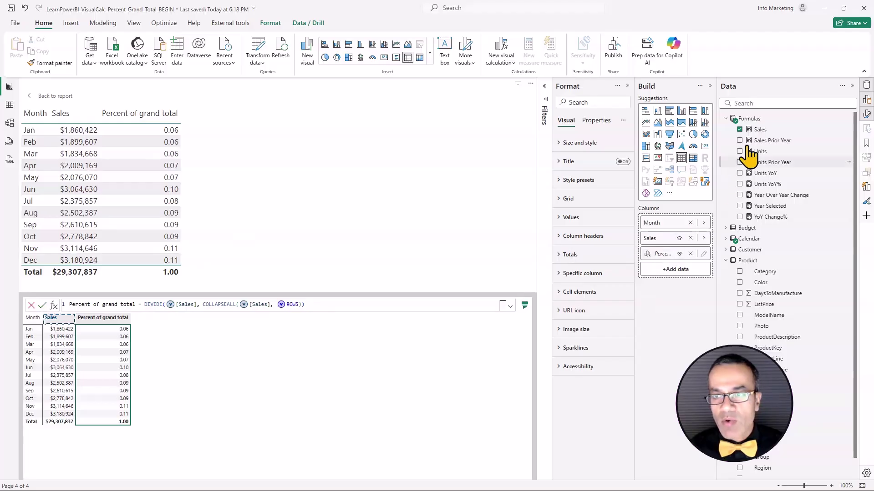
left_click(759, 131)
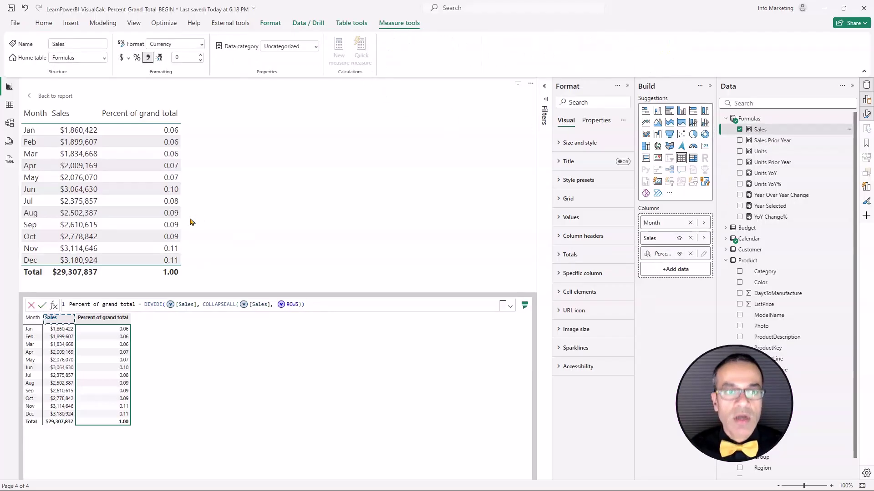
left_click(54, 96)
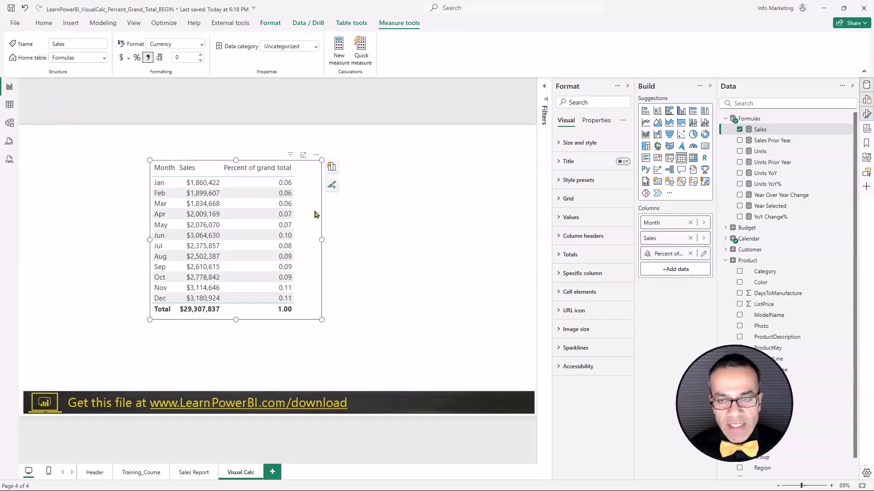
- Format the Percent of grand total column as a percentage
left_click(596, 121)
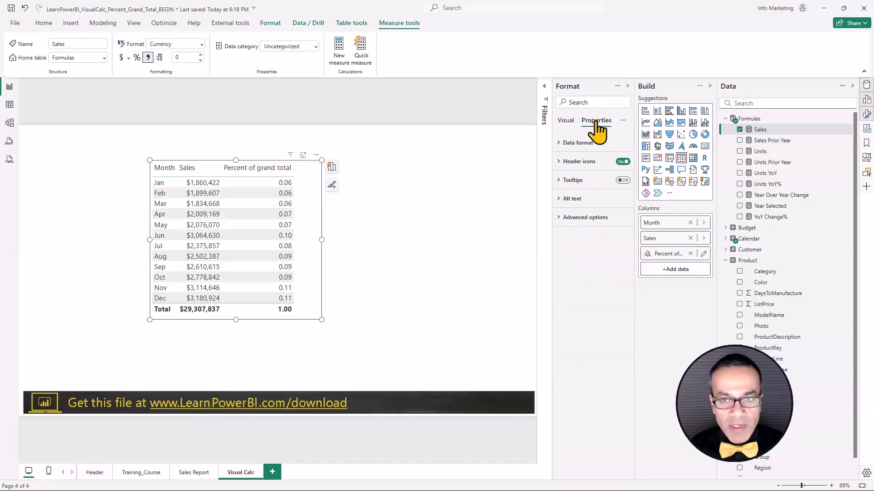
left_click(573, 143)
left_click(590, 179)
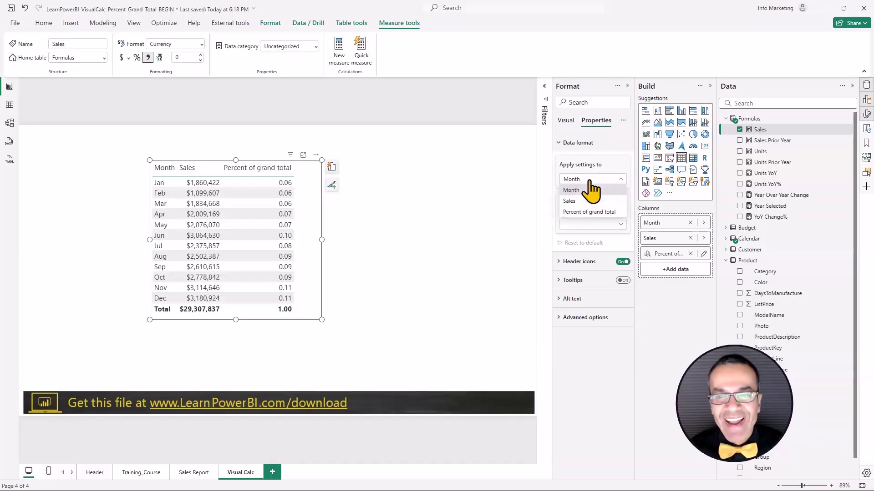
left_click(588, 214)
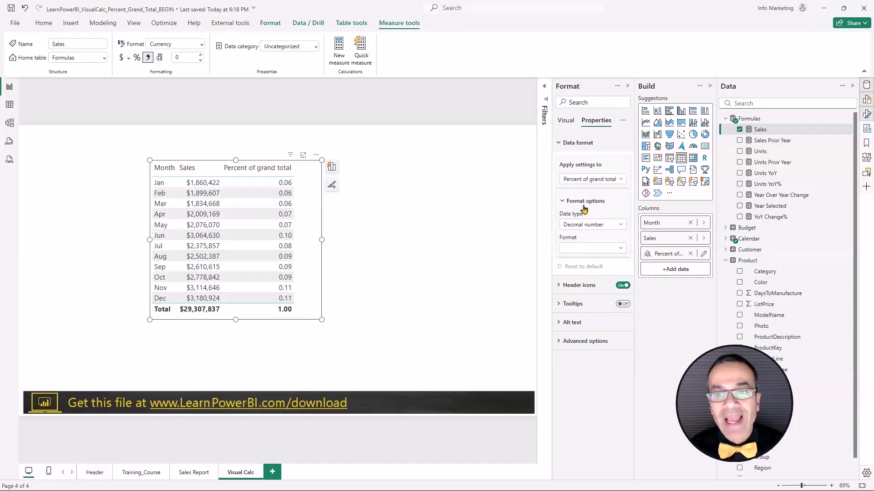
left_click(586, 249)
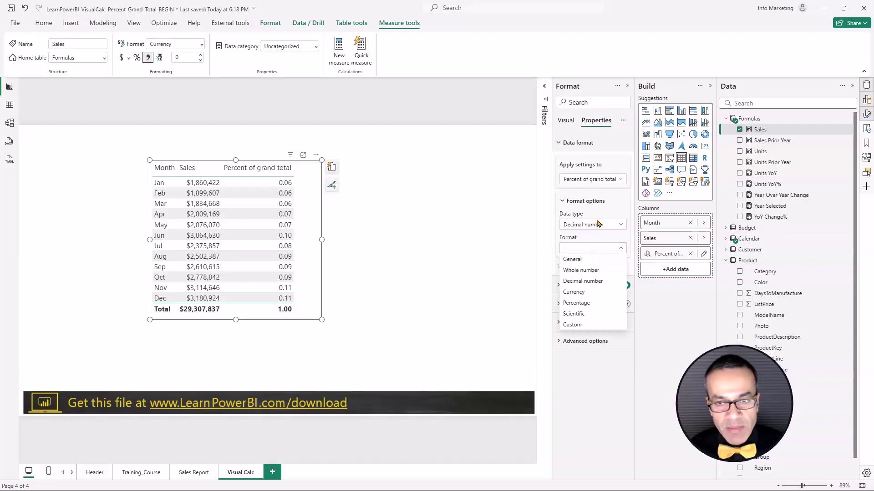
left_click(576, 304)
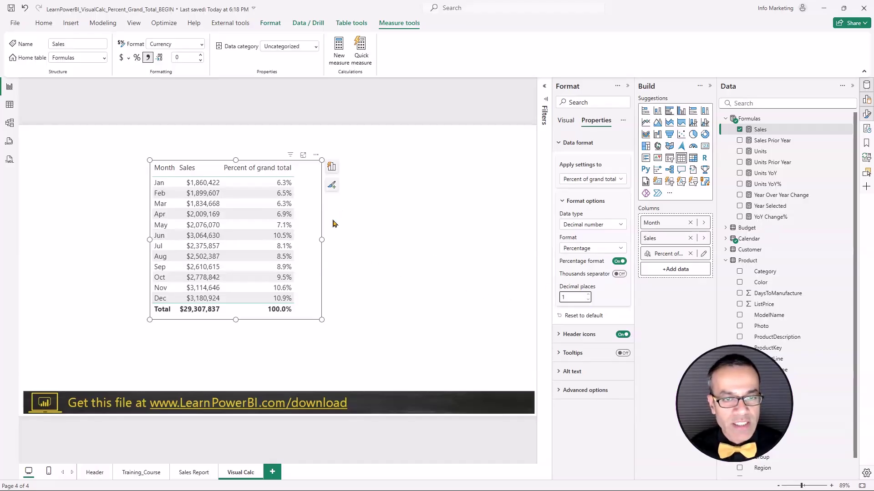
- Add light yellow positive data bars to the Percent of grand total column
right_click(665, 255)
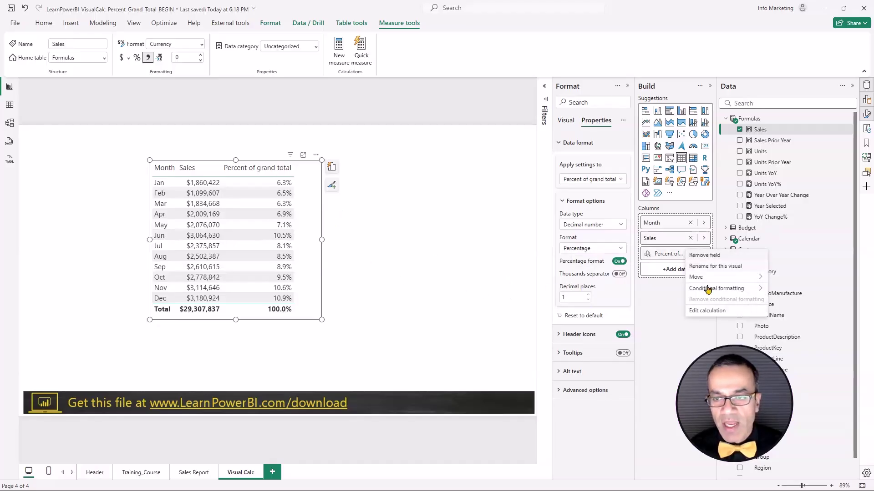
mouse_move(711, 294)
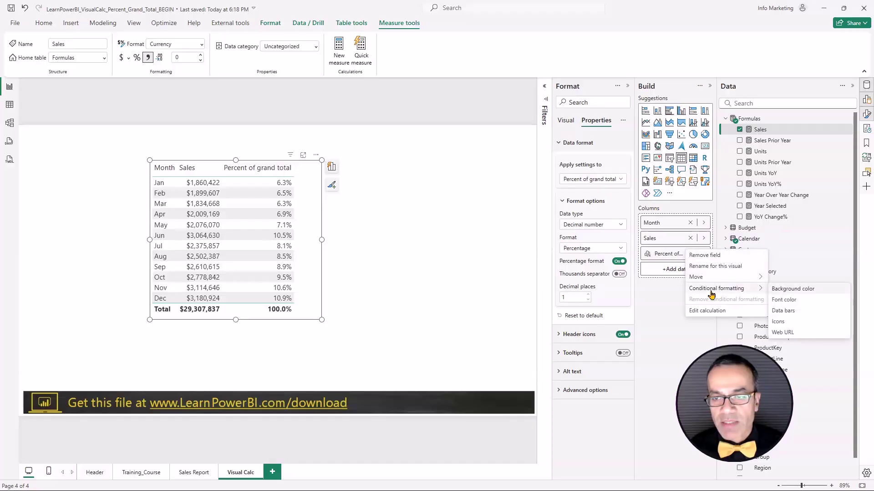
left_click(787, 312)
left_click(251, 286)
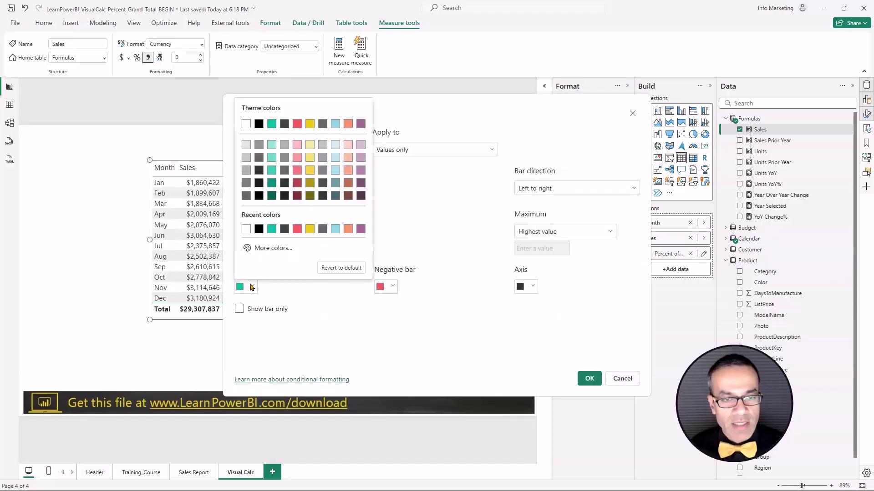
left_click(310, 145)
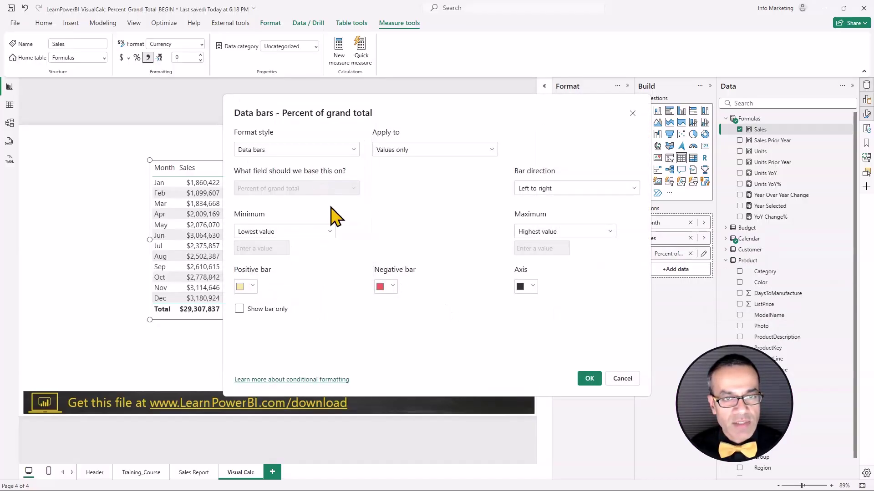
left_click(589, 379)
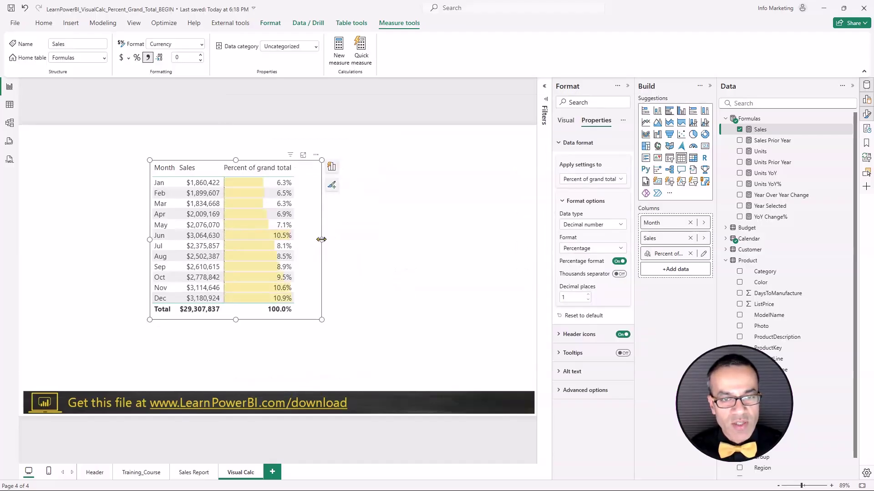
- Move the Month table to the top-left and paste a duplicate beside it
left_click_drag(321, 239, 329, 238)
left_click_drag(324, 159, 219, 138)
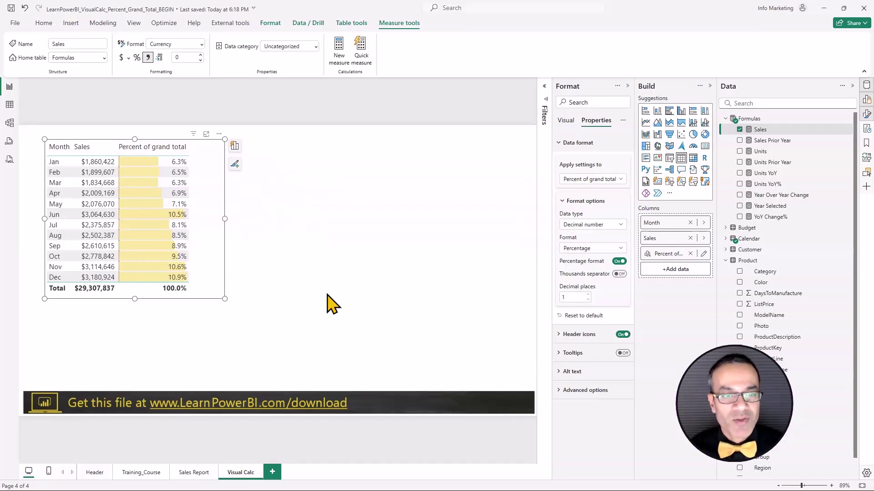
left_click_drag(220, 139, 211, 136)
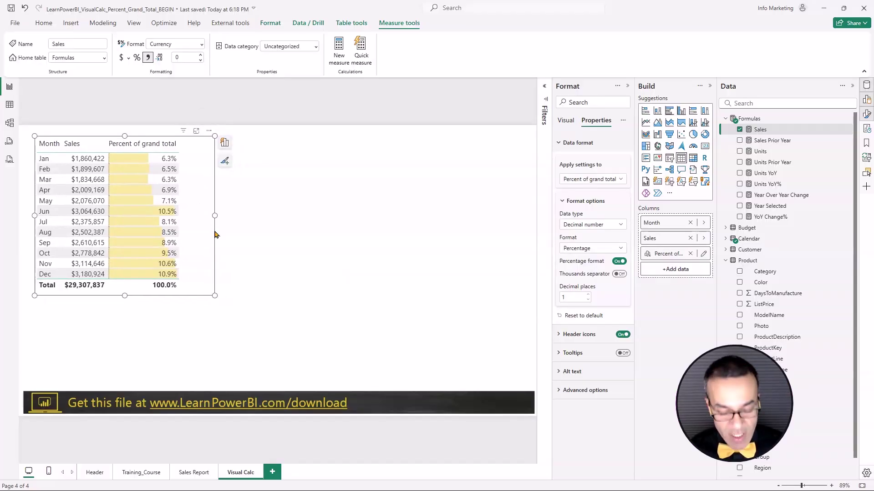
left_click_drag(205, 151, 391, 143)
key("ctrl+c")
key("ctrl+v")
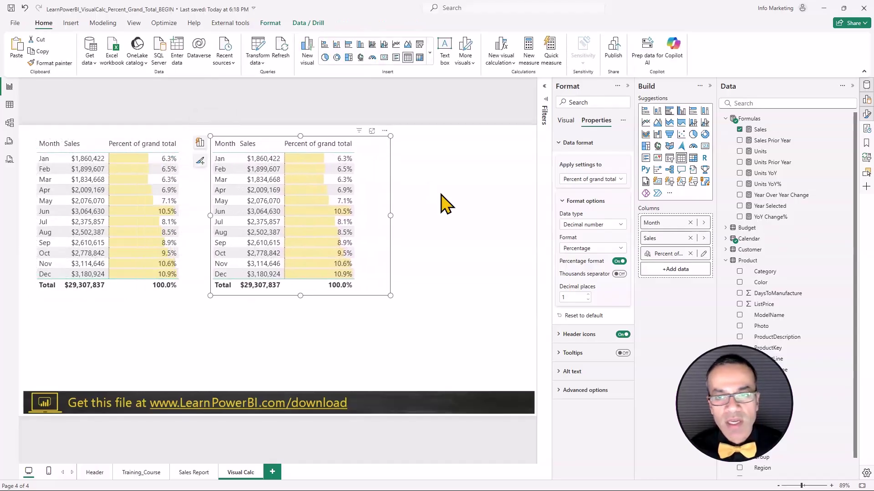
- Swap Month for Territories > Country in the duplicate table
left_click(704, 224)
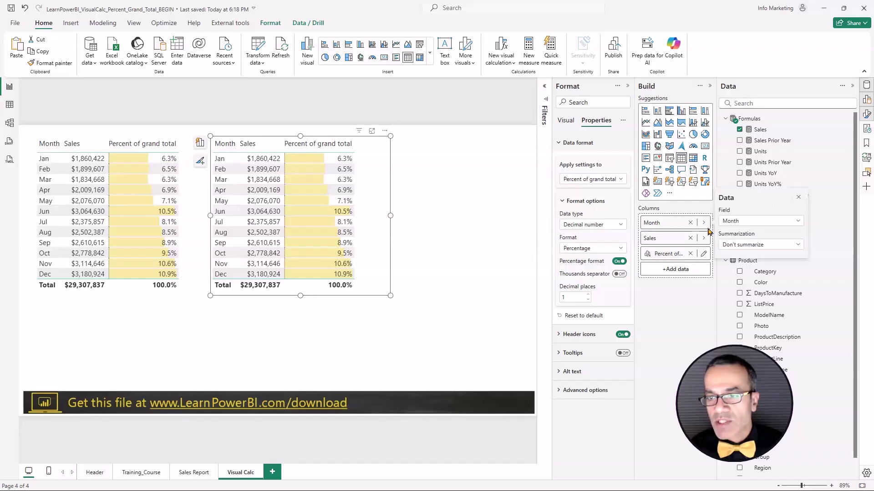
left_click(760, 221)
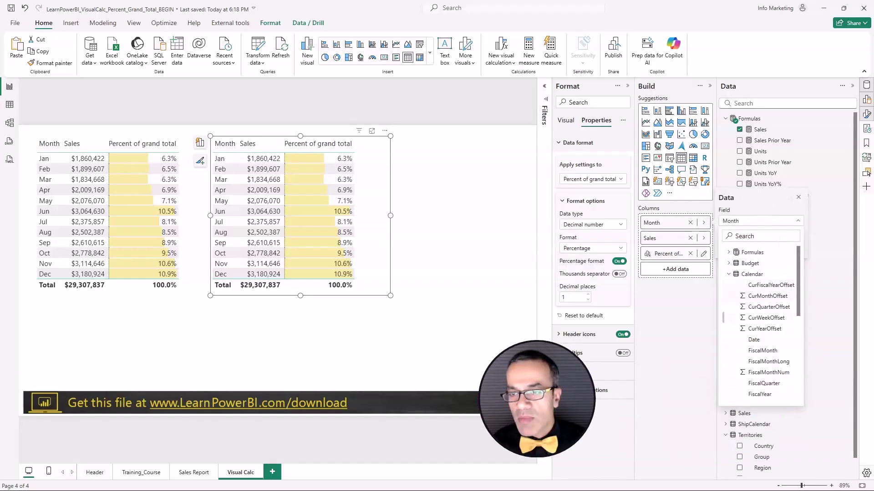
left_click(728, 274)
left_click(728, 328)
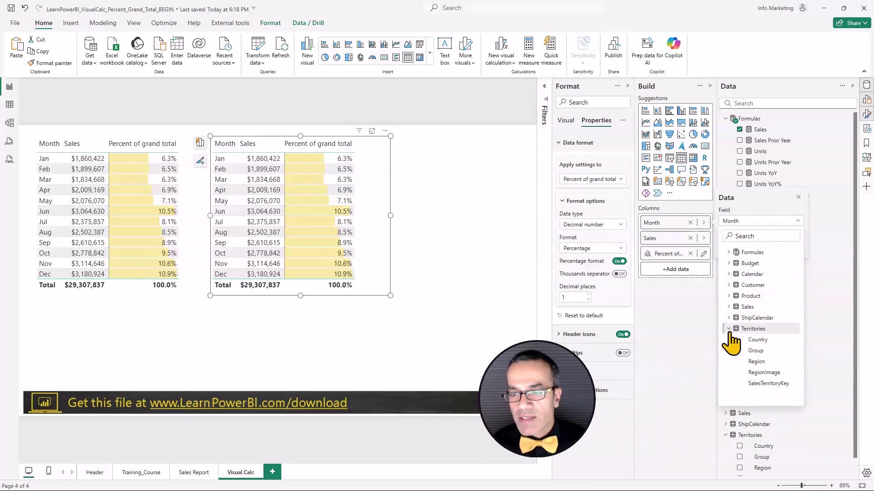
left_click(748, 340)
left_click(412, 231)
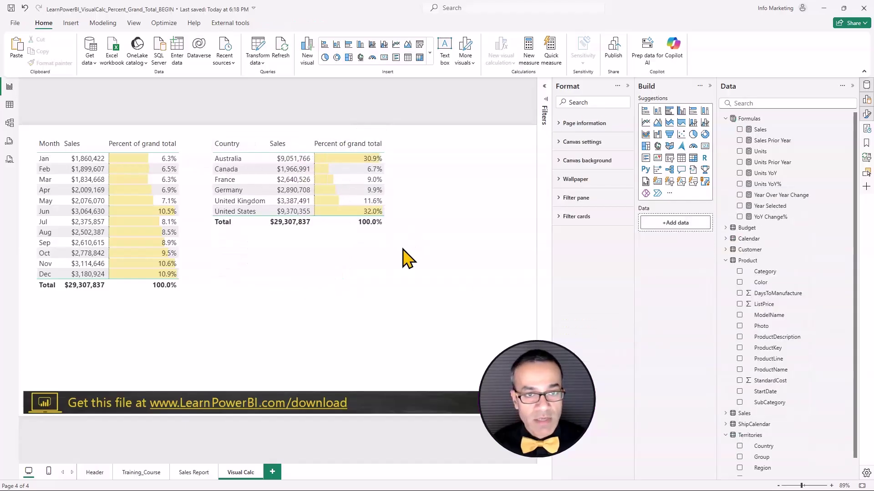
- Move a copy of the Country table to the right
left_click(364, 284)
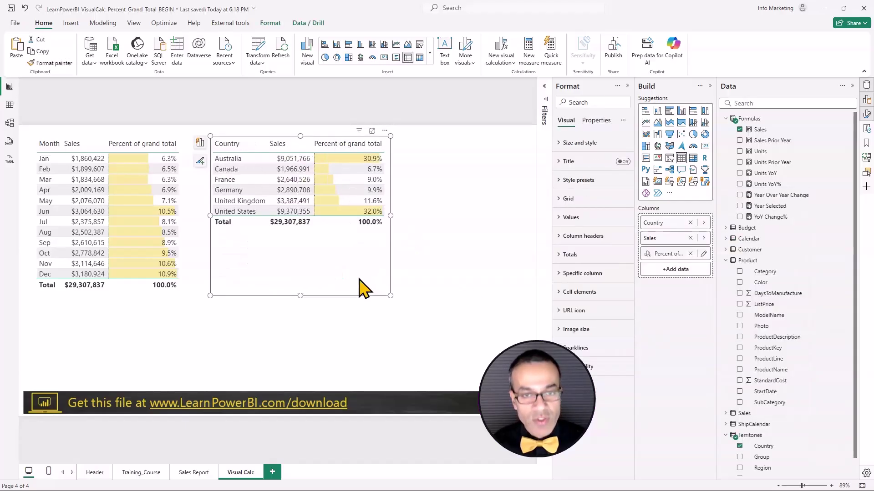
left_click_drag(364, 289, 368, 294)
left_click_drag(391, 140, 532, 136)
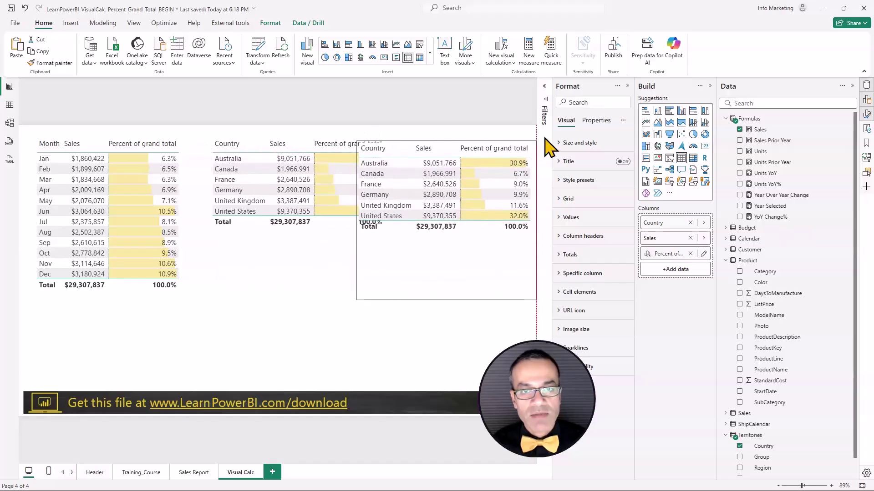
left_click(627, 89)
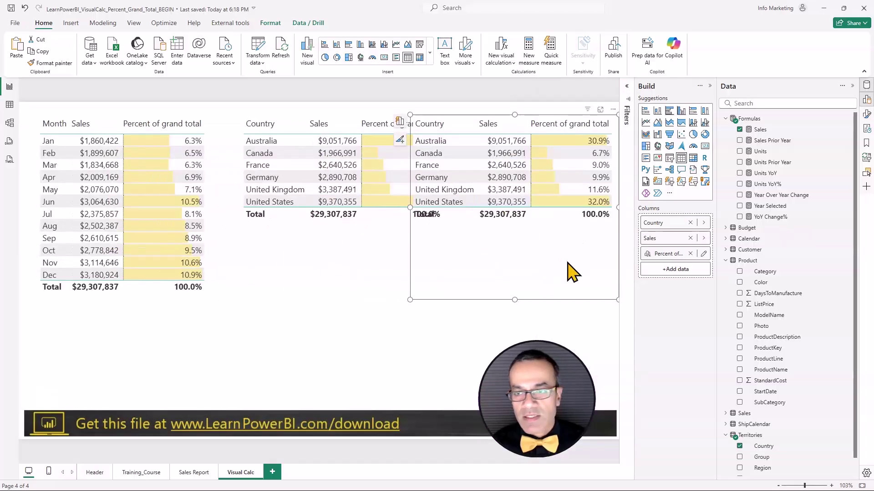
- Replace Country with Product > Color in the copied table
left_click(703, 223)
left_click(759, 221)
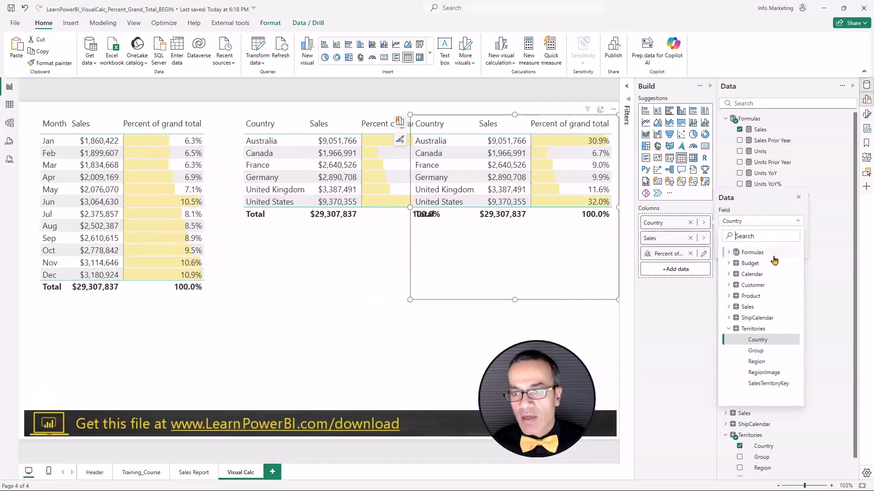
left_click(728, 297)
left_click(747, 318)
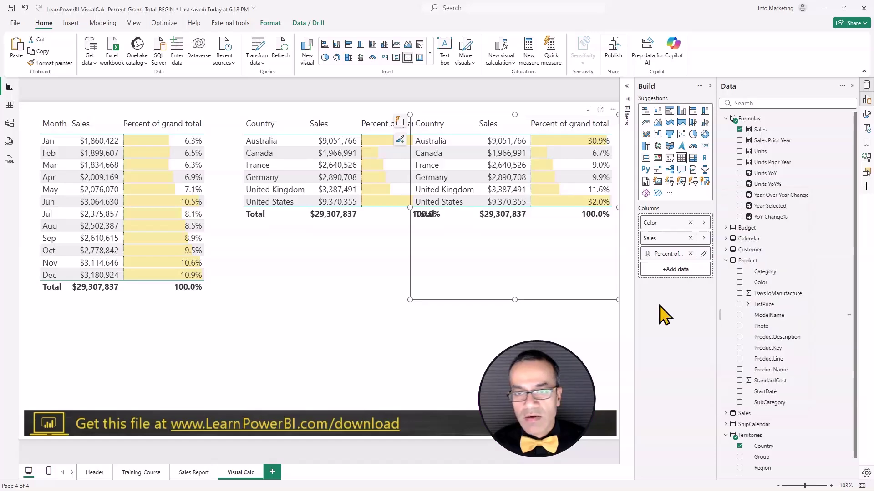
- Resize the Color table and shift the Country table slightly left so both show
left_click_drag(409, 300, 449, 290)
left_click(392, 275)
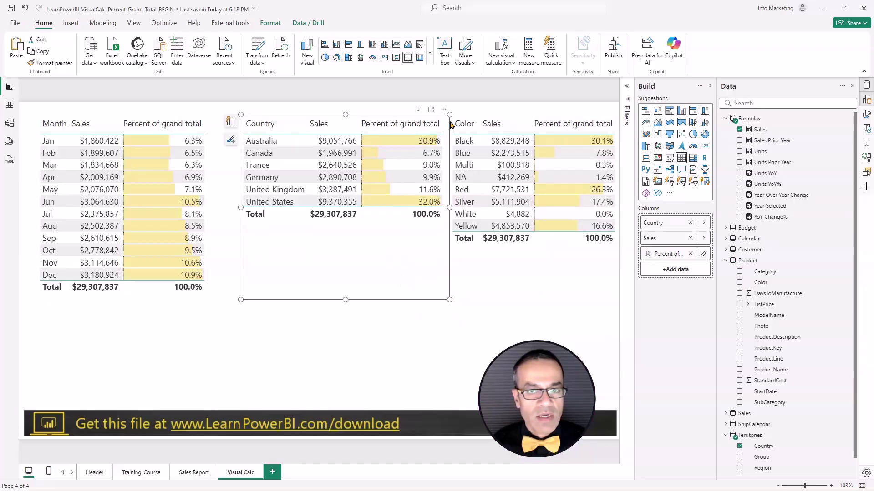
left_click_drag(445, 115, 419, 120)
left_click(350, 326)
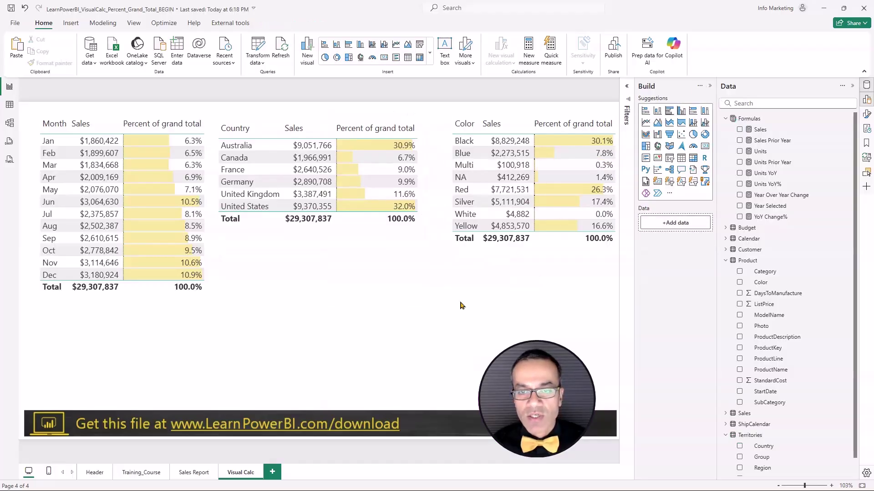
- Add Category and Customer TotalChildren slicers below the tables
left_click(725, 118)
left_click_drag(764, 173, 337, 337)
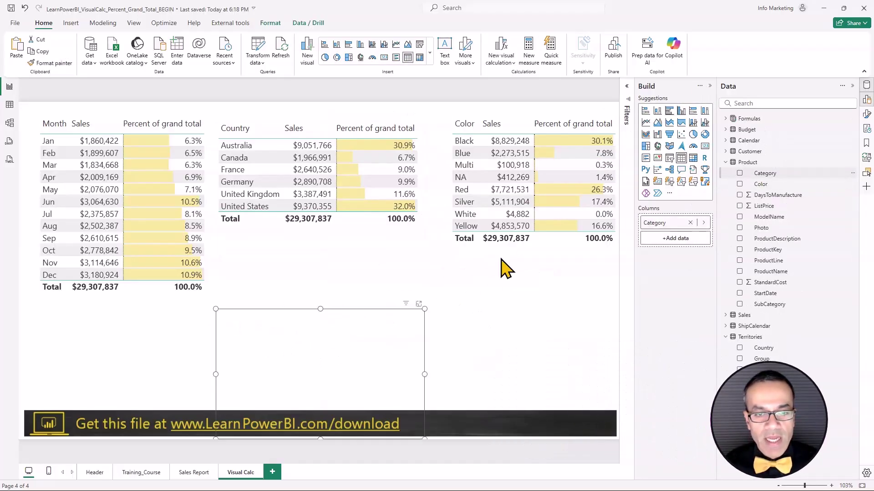
left_click(669, 166)
left_click(726, 151)
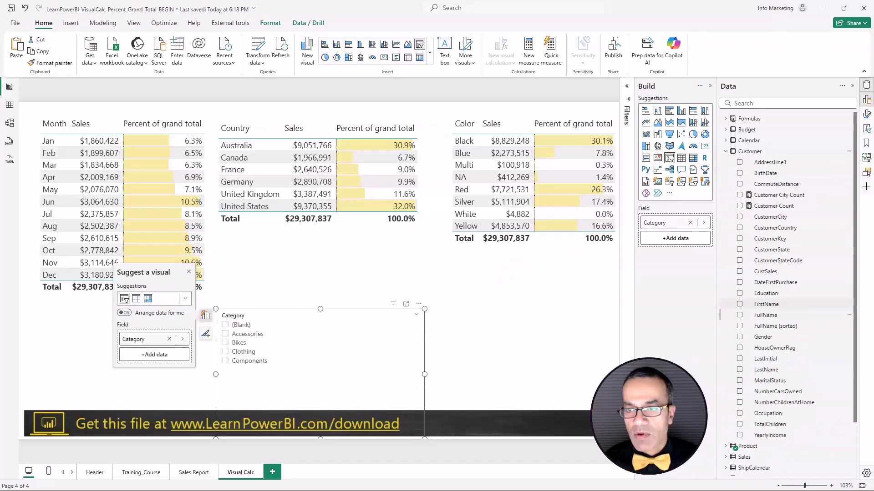
scroll(808, 337, "down", 3)
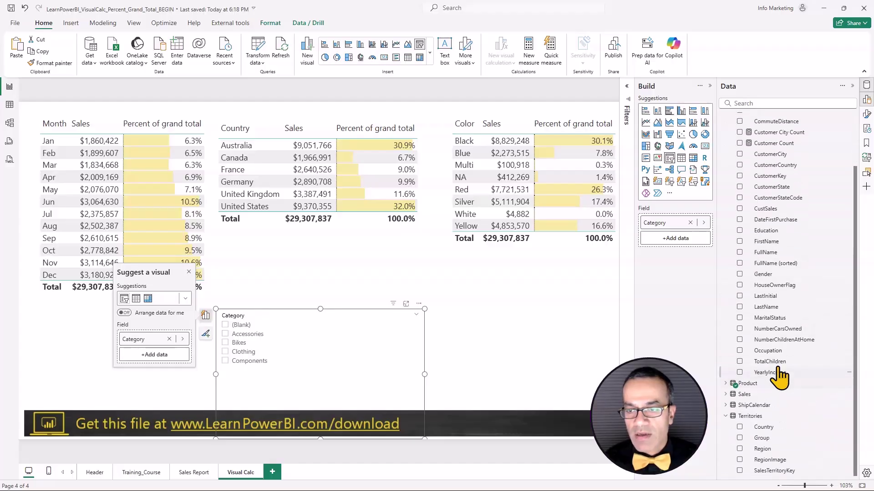
left_click_drag(774, 369, 483, 329)
left_click(669, 158)
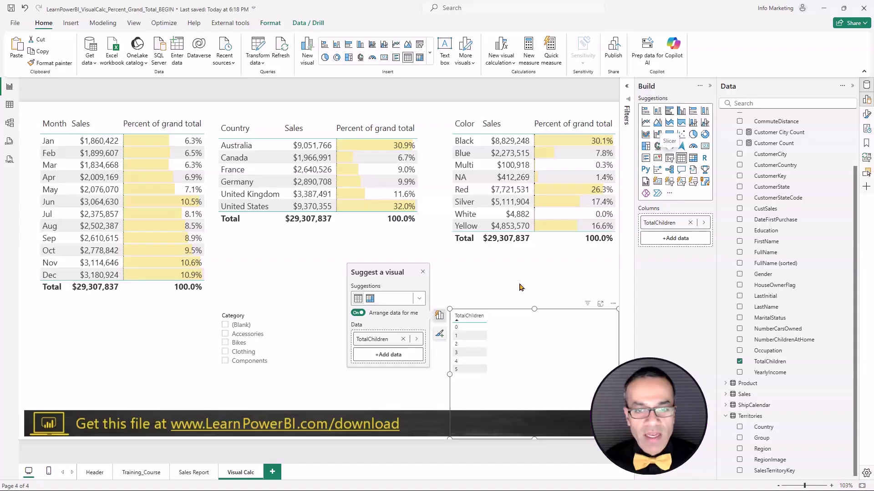
- Collapse the Build and Data panes to give the page full width
left_click(505, 283)
left_click(546, 298)
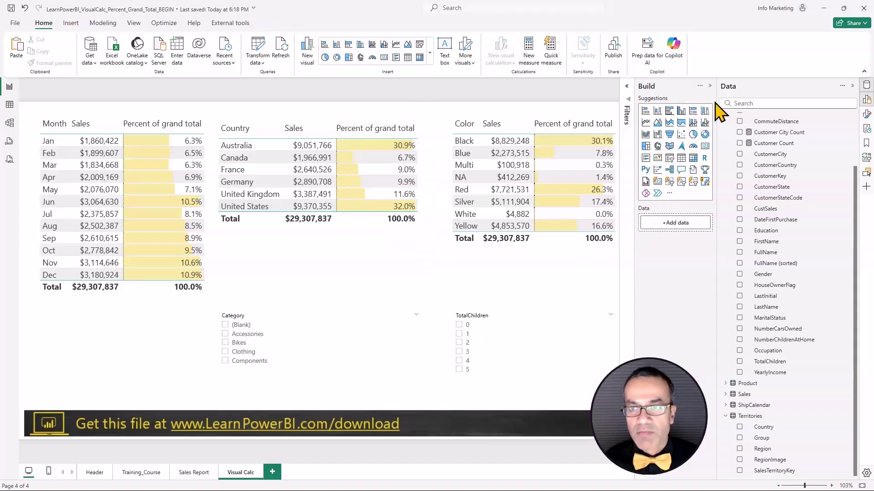
left_click(709, 88)
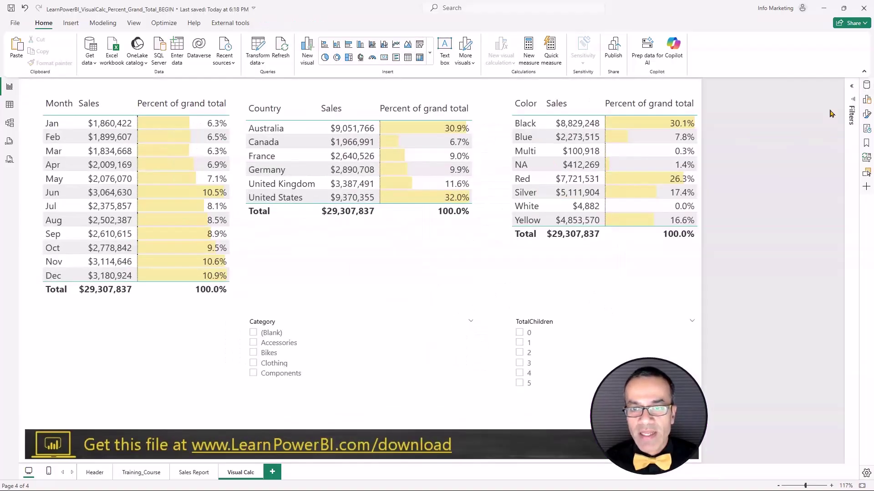
left_click(852, 87)
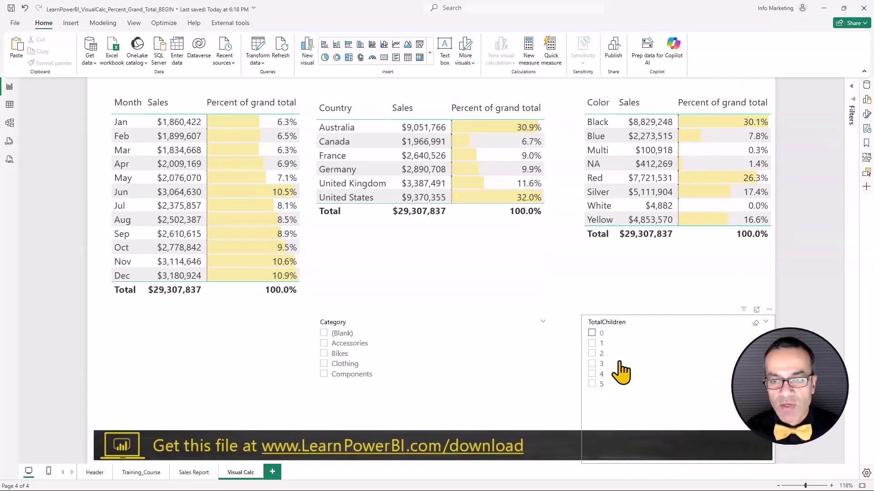
- Reposition and narrow both slicers, then filter the tables to Bikes and 2 children
left_click_drag(659, 314, 639, 279)
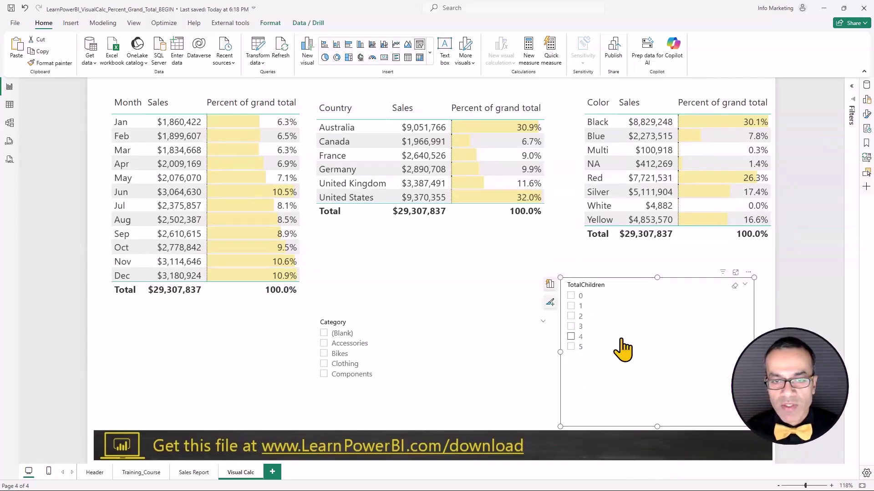
left_click_drag(398, 332, 434, 299)
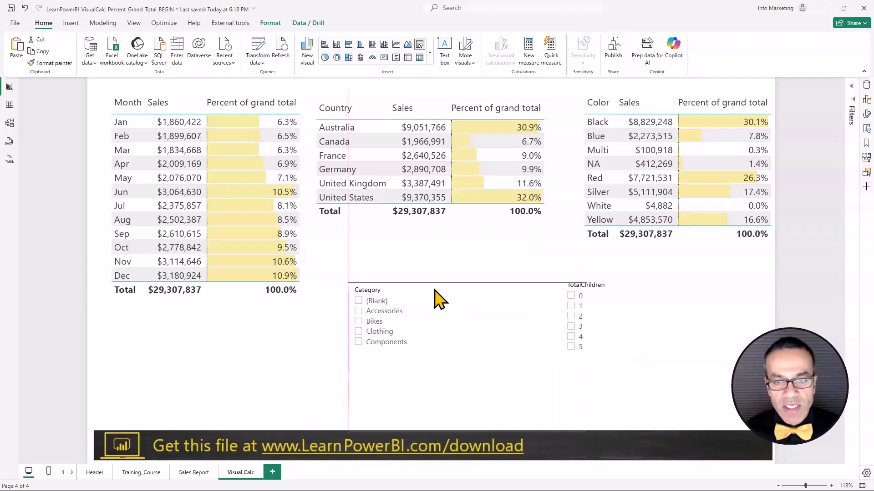
left_click_drag(587, 358, 512, 358)
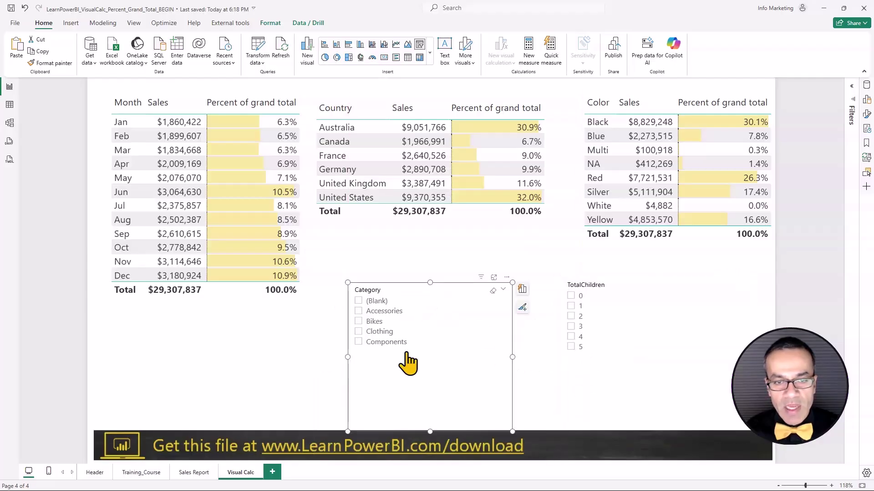
left_click(382, 323)
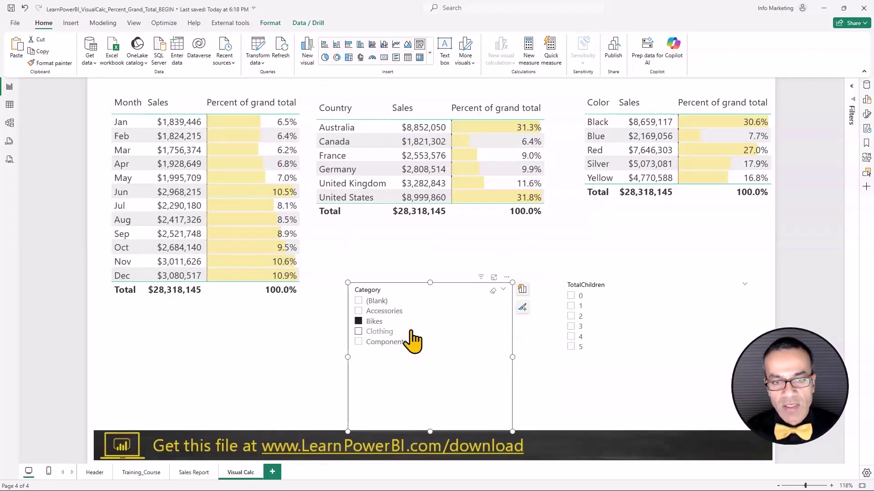
left_click(572, 317)
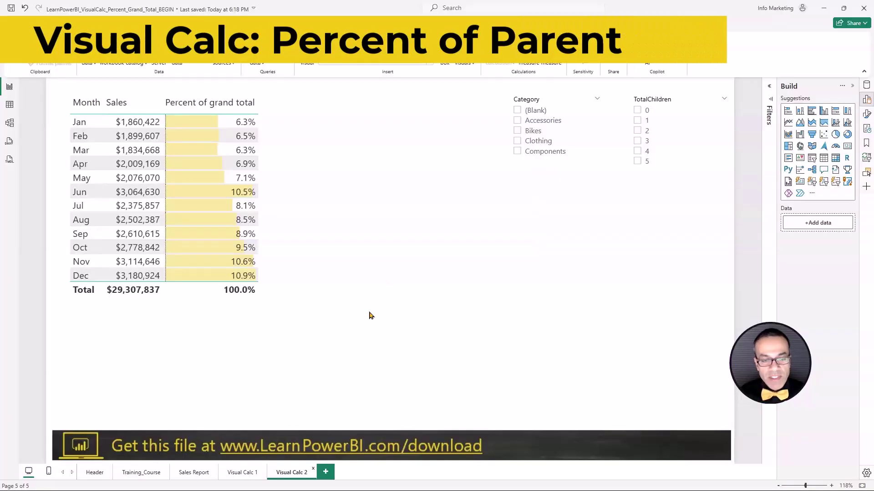
key("ctrl+2")
mouse_move(306, 414)
left_mouse_down()
mouse_move(313, 423)
mouse_move(355, 203)
left_mouse_up()
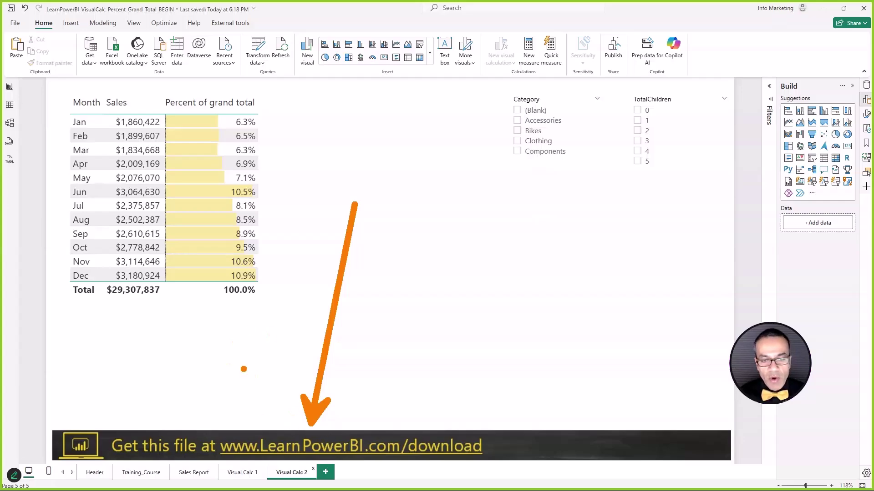
key("Escape")
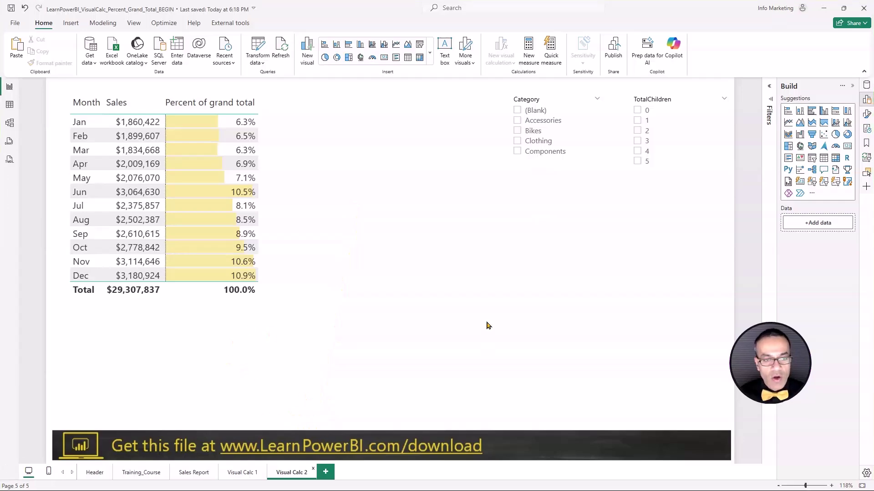
left_click(291, 209)
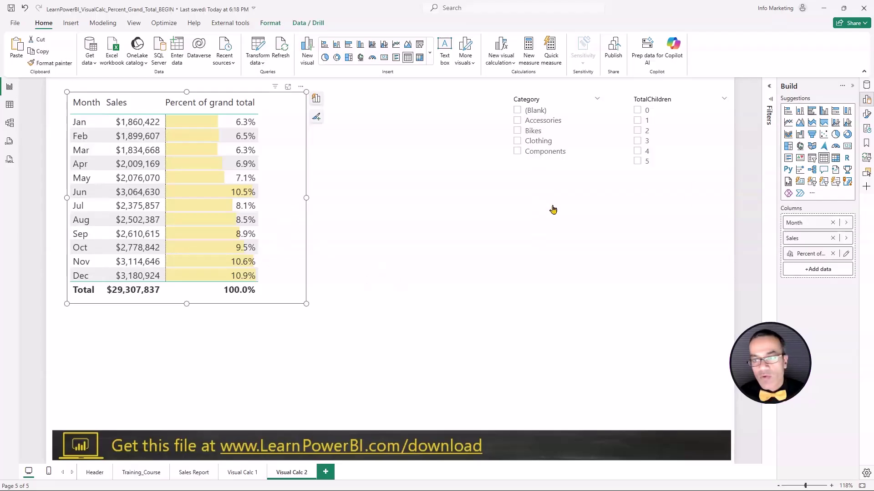
- Convert the table visual to a matrix, keeping the Percent of grand total column
left_click(834, 159)
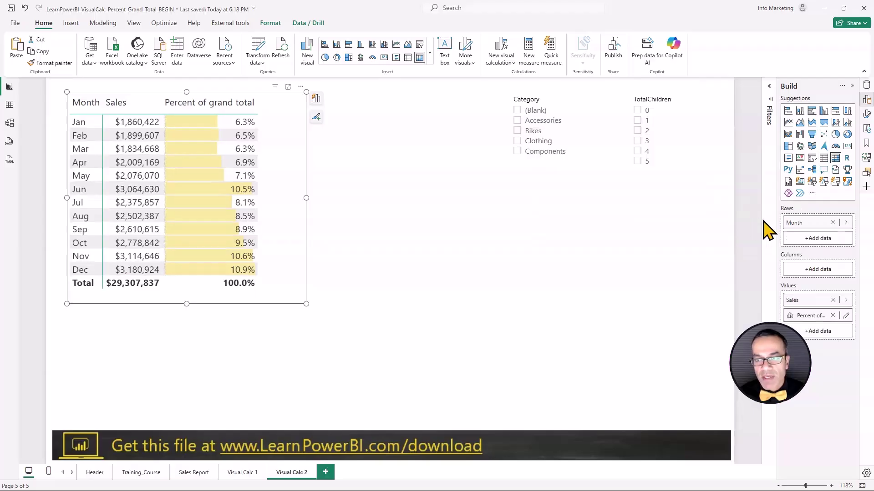
left_click(832, 316)
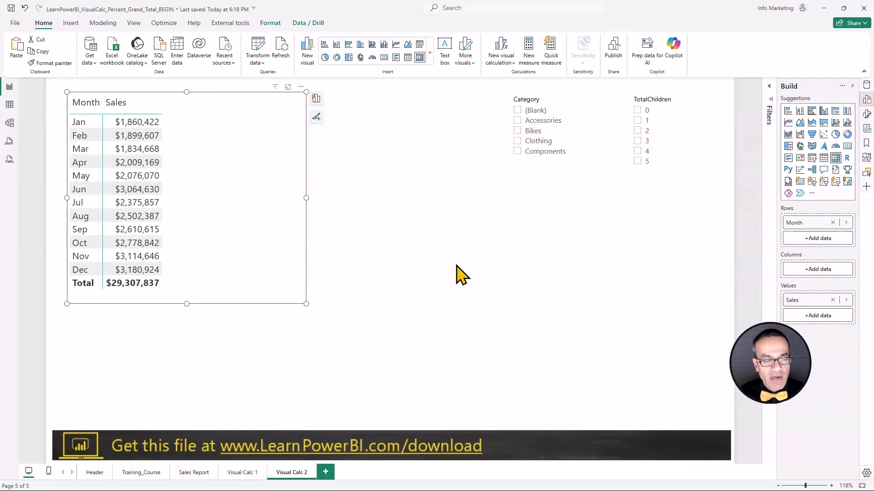
left_click(25, 8)
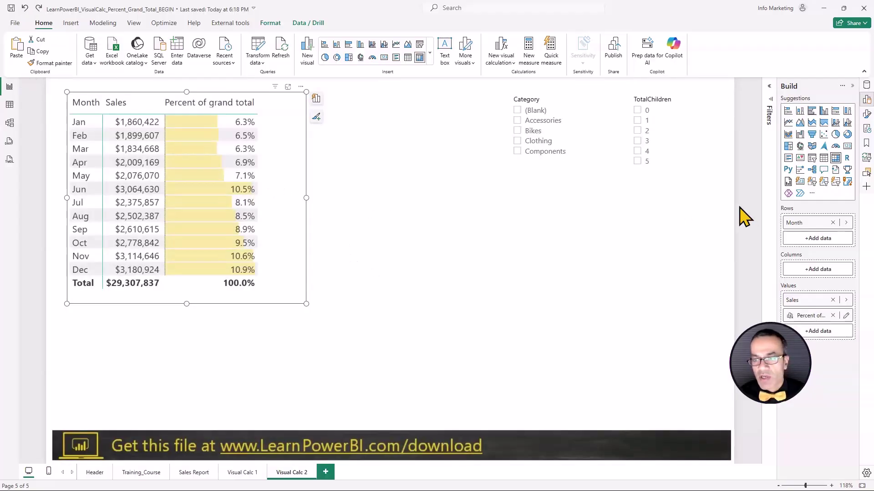
- Add Country from Territories as a row level beneath Month
left_click_drag(777, 218, 705, 220)
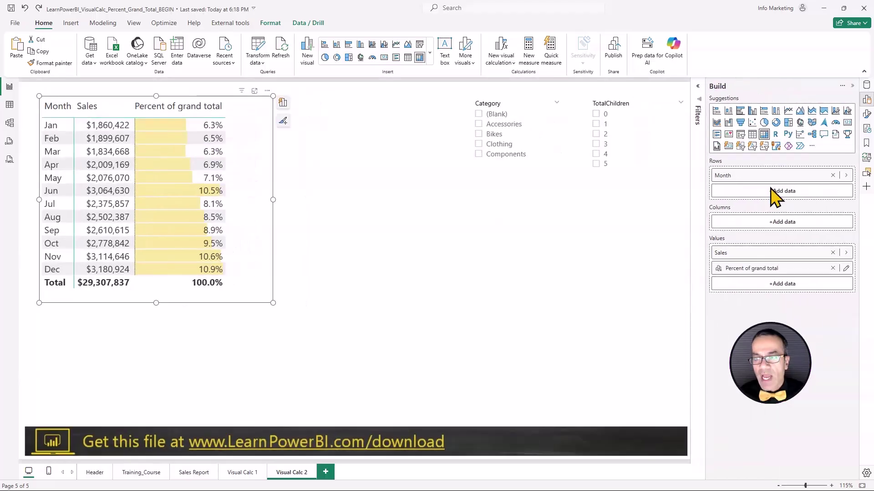
left_click(866, 85)
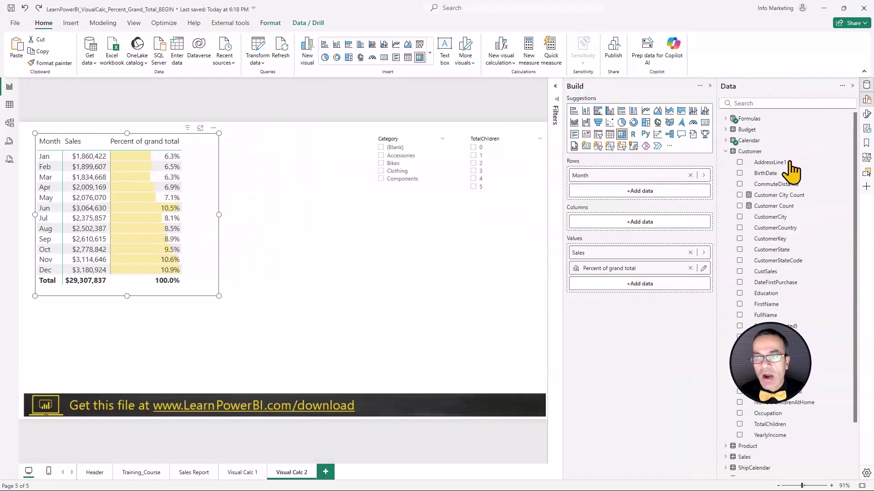
left_click(727, 152)
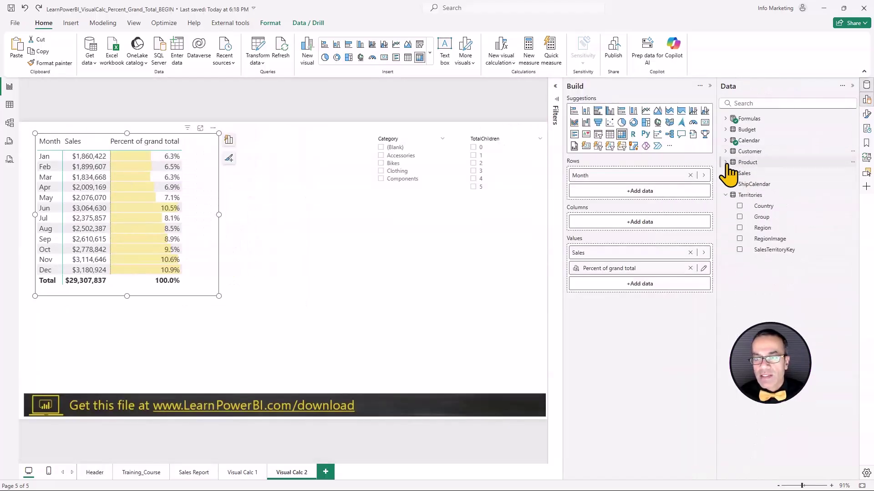
left_click_drag(768, 208, 652, 191)
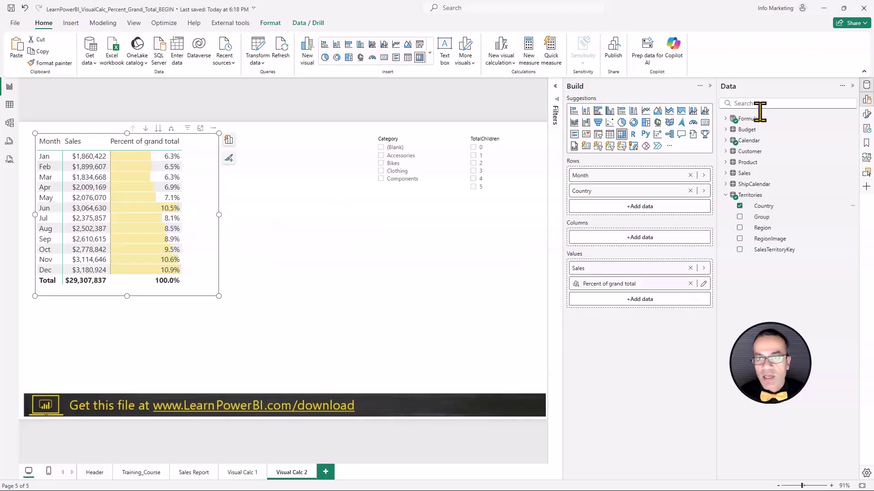
- Turn on the row header +/- expand/collapse icons, then close the side panes
left_click(866, 115)
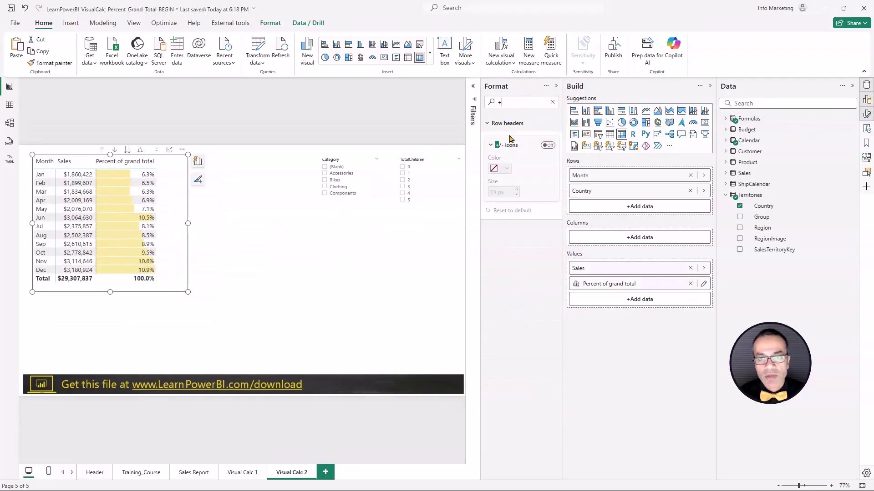
left_click(547, 146)
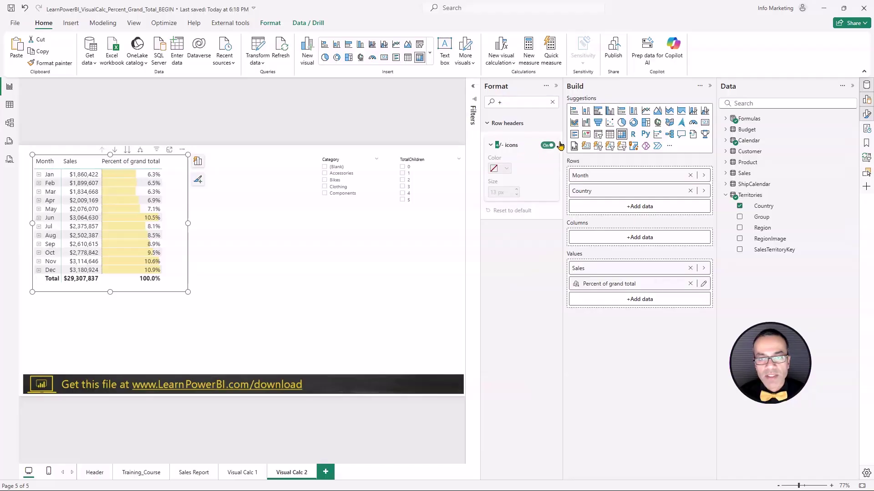
left_click(710, 86)
left_click(852, 86)
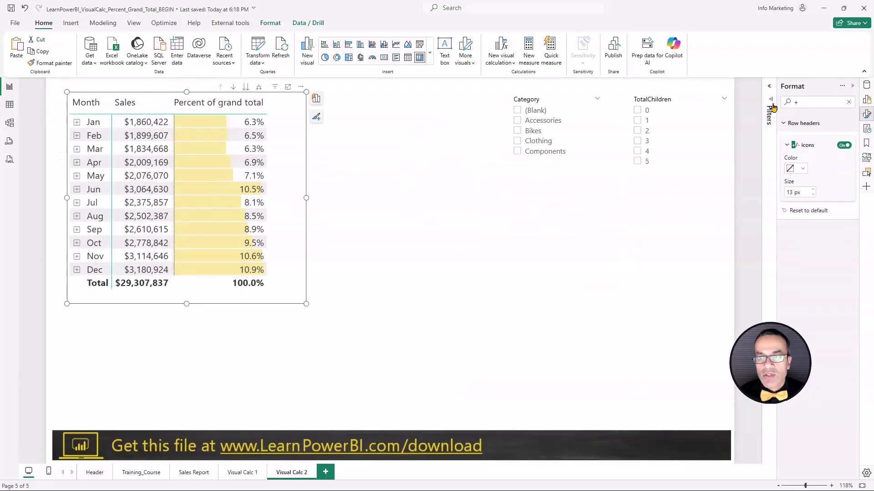
left_click(851, 87)
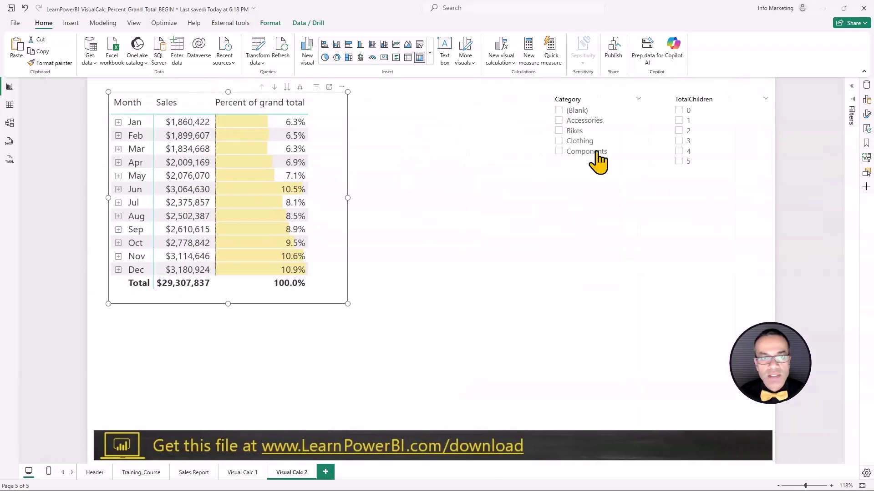
- Enlarge the matrix so all twelve months, the Total row and the percent column fit; collapse Jan afterwards
left_click(118, 123)
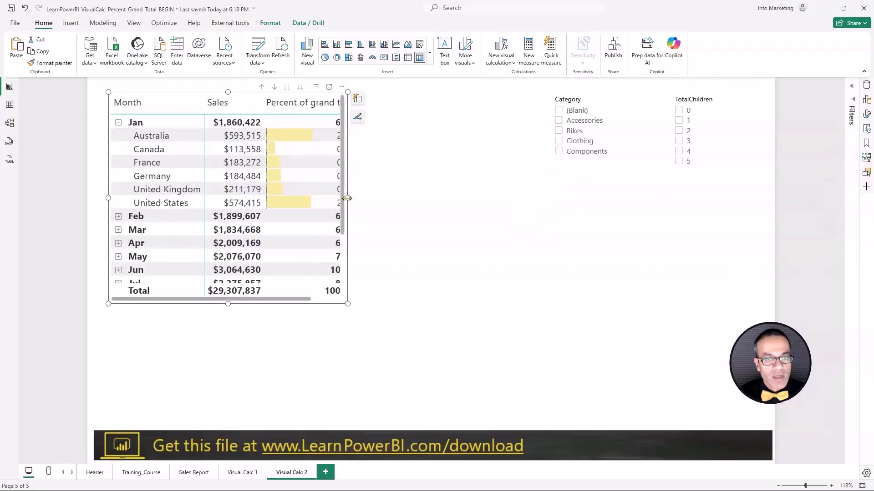
left_click_drag(347, 199, 437, 219)
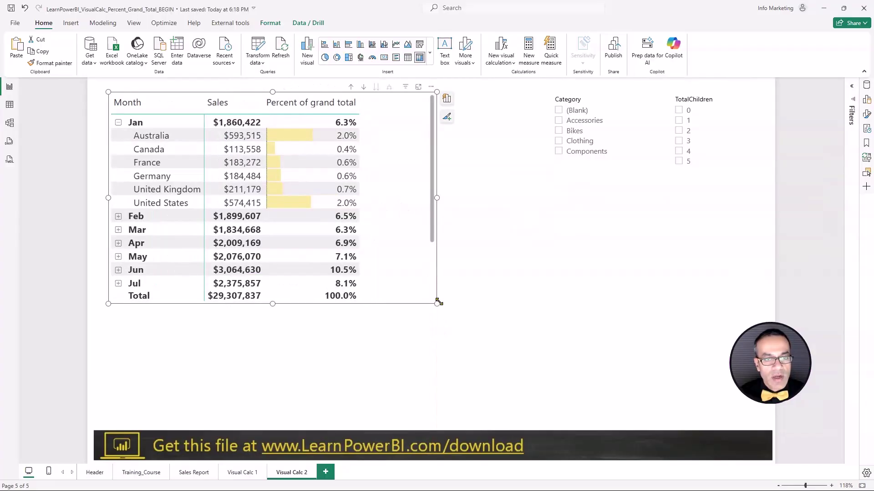
left_click_drag(437, 302, 441, 377)
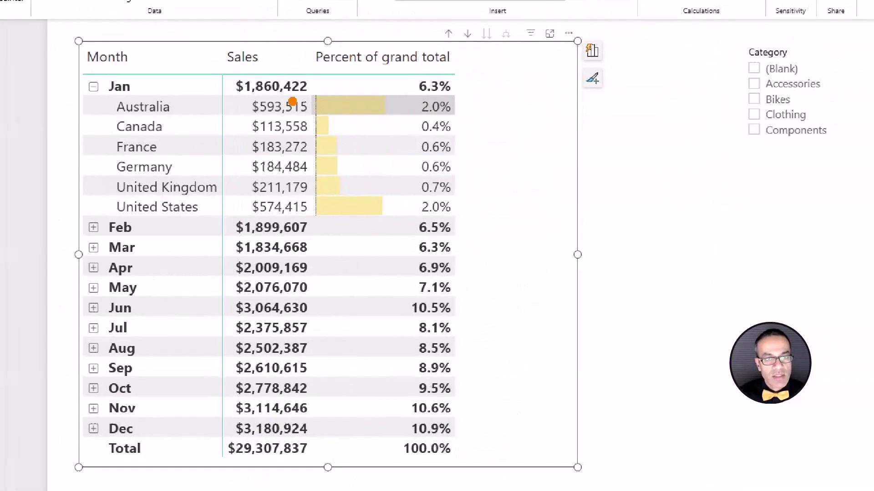
mouse_move(241, 90)
left_mouse_down()
mouse_move(278, 91)
mouse_move(323, 115)
mouse_move(399, 183)
mouse_move(345, 426)
mouse_move(327, 466)
mouse_move(325, 428)
mouse_move(366, 436)
left_mouse_up()
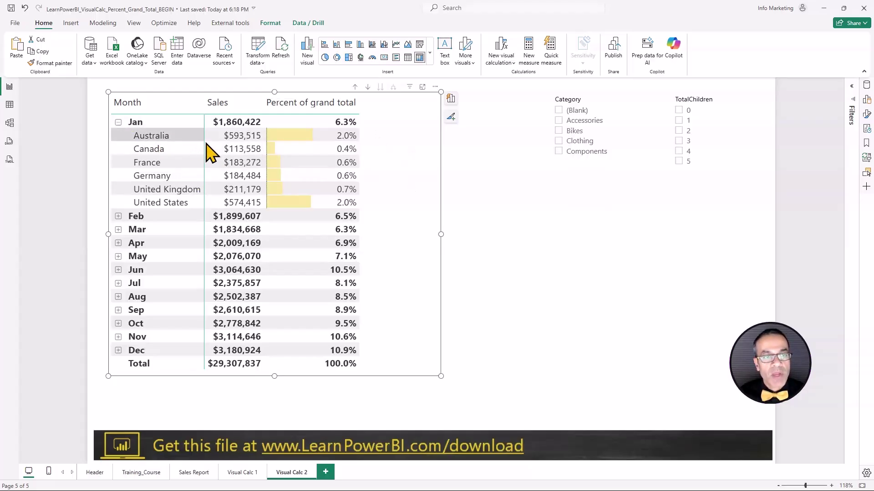
left_click(119, 122)
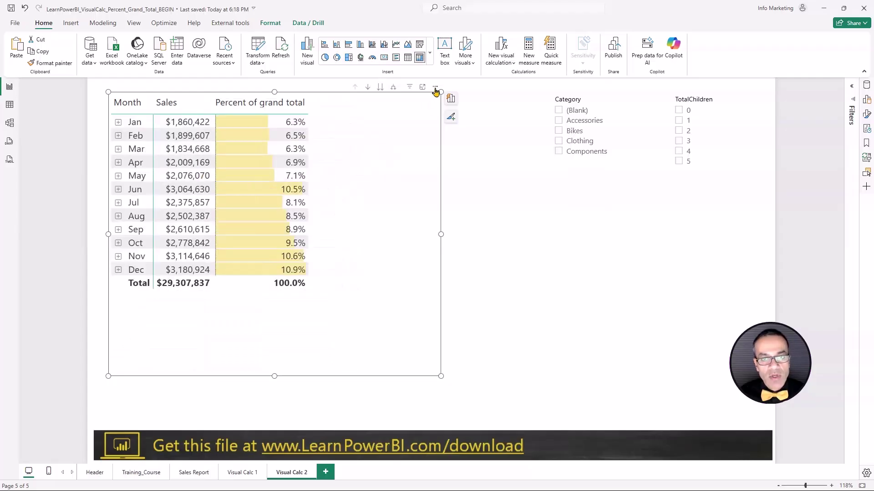
- Add a Percent of parent visual calculation defined as DIVIDE([Sales], COLLAPSE([Sales], ROWS))
left_click(435, 87)
mouse_move(461, 186)
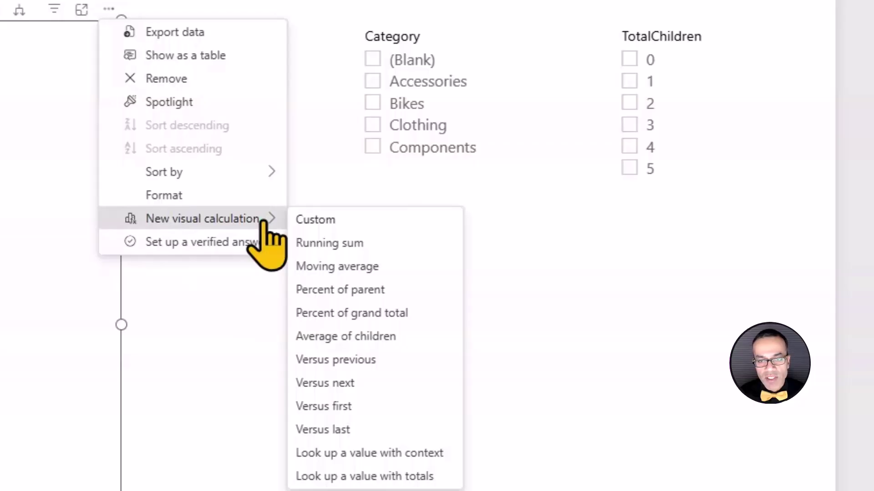
left_click(347, 295)
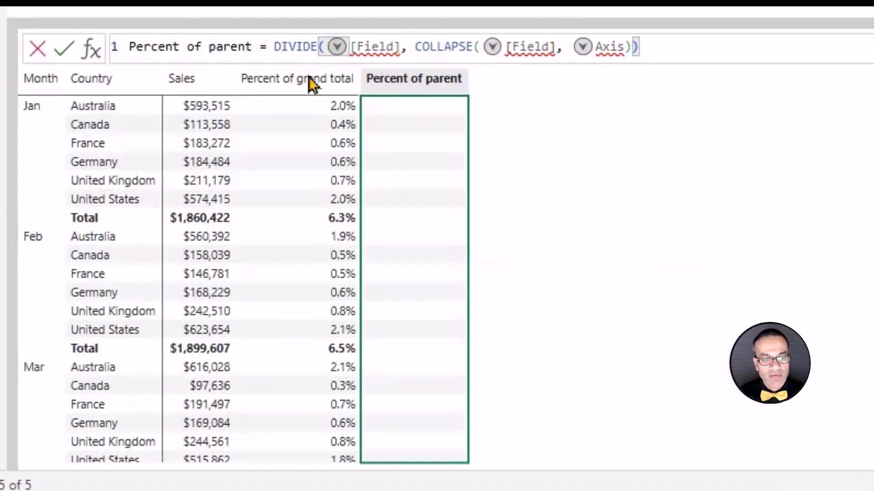
left_click(337, 47)
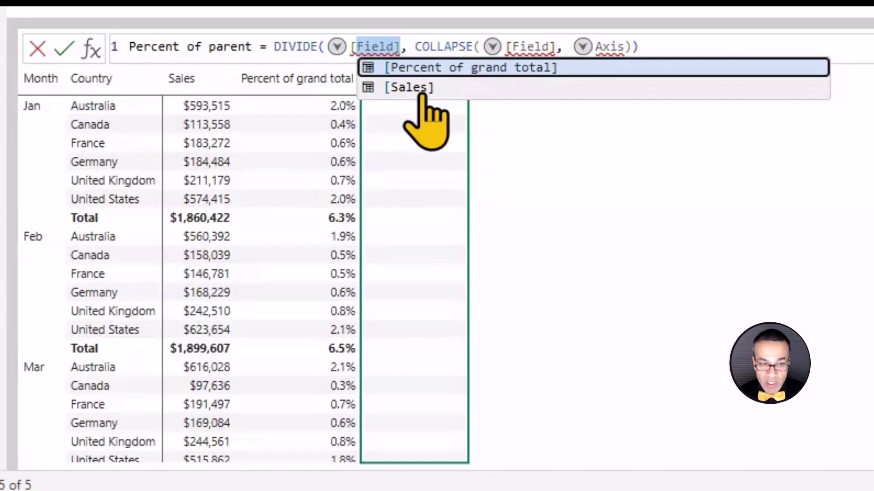
left_click(421, 91)
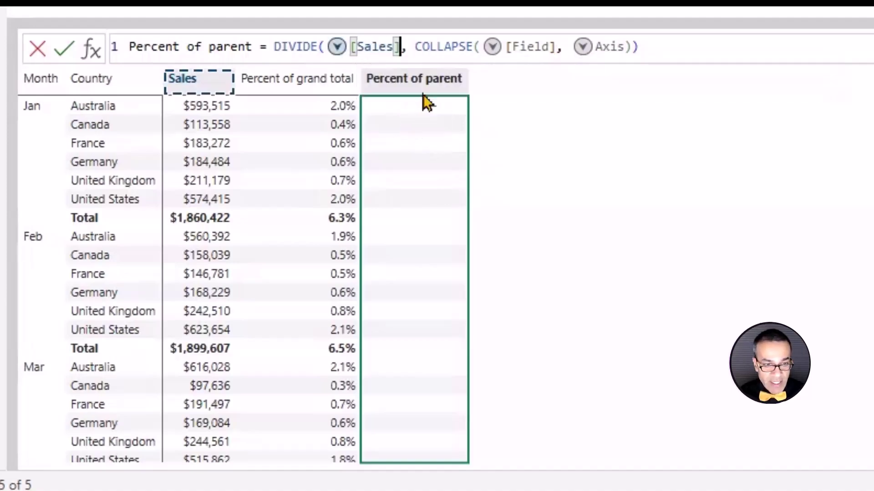
left_click(493, 47)
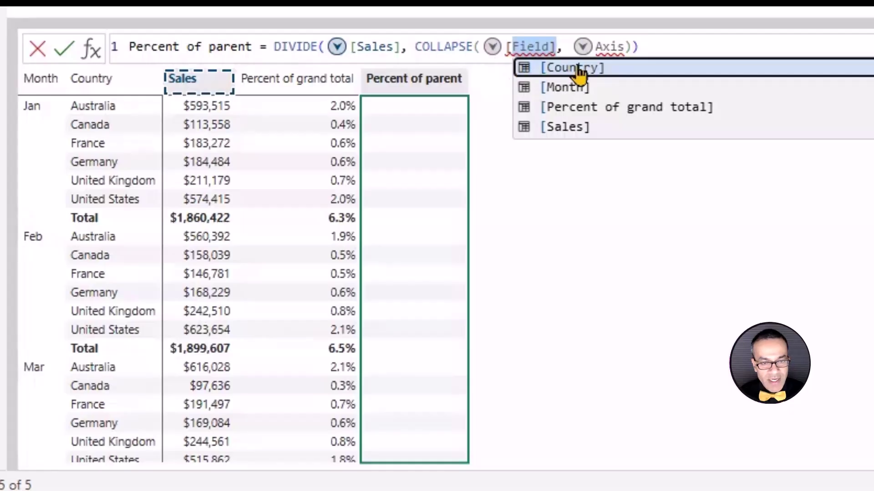
left_click(574, 130)
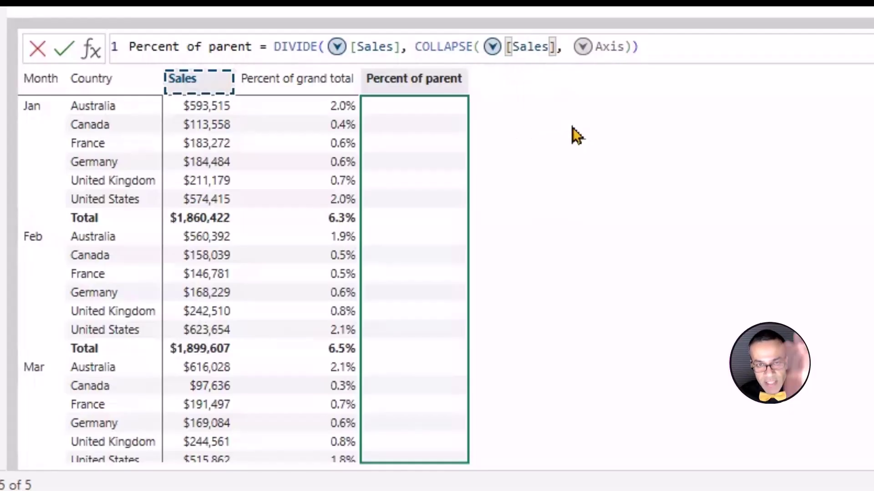
left_click(581, 48)
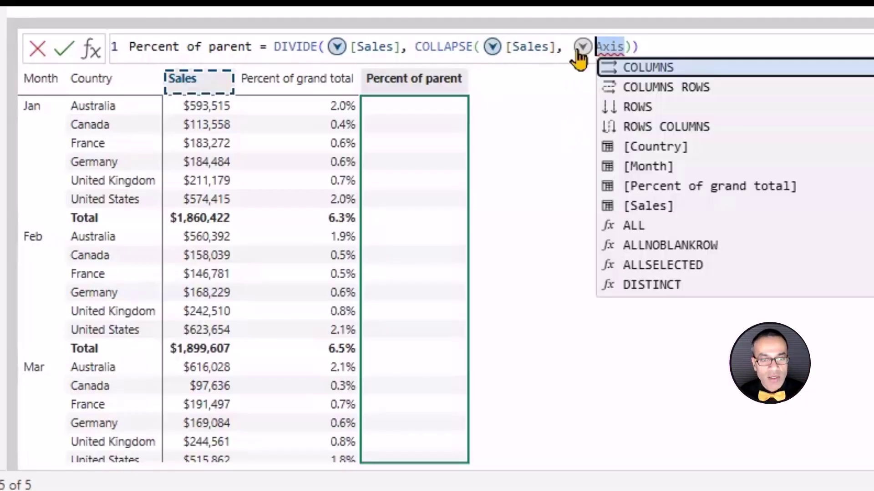
left_click(636, 109)
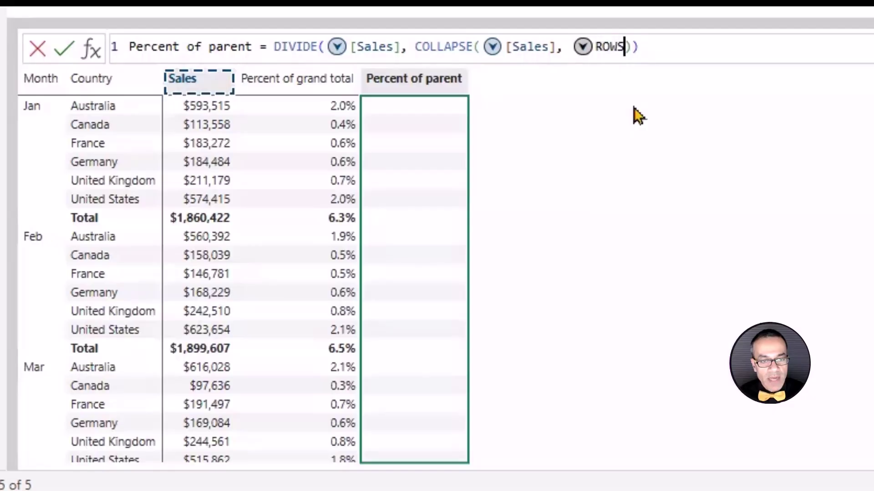
left_click(65, 51)
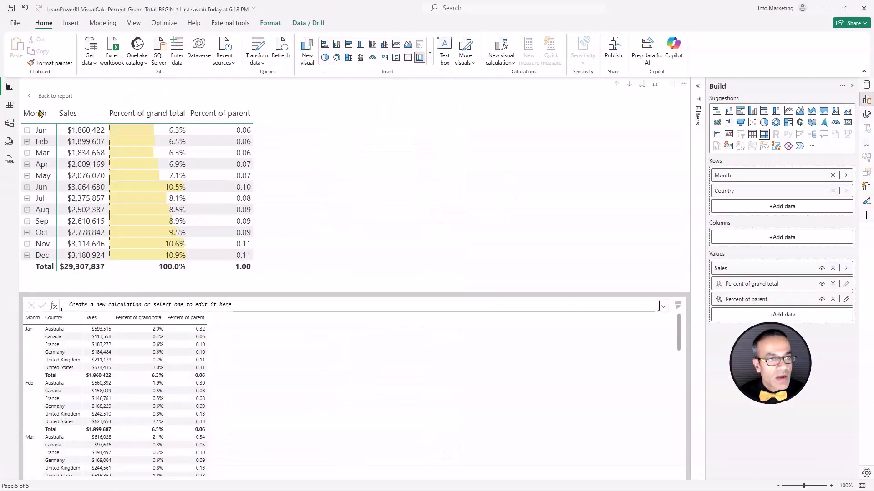
- Format the Percent of parent column as a percentage with 1 decimal place
left_click(41, 96)
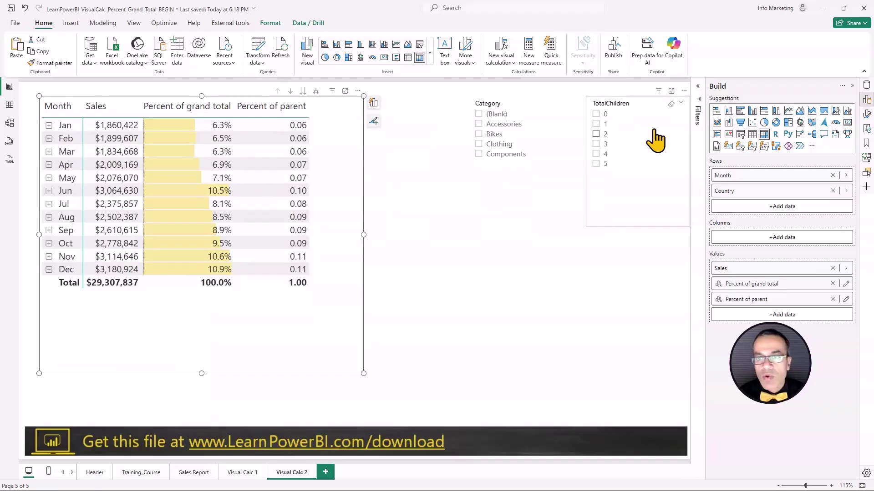
left_click(866, 114)
left_click(667, 120)
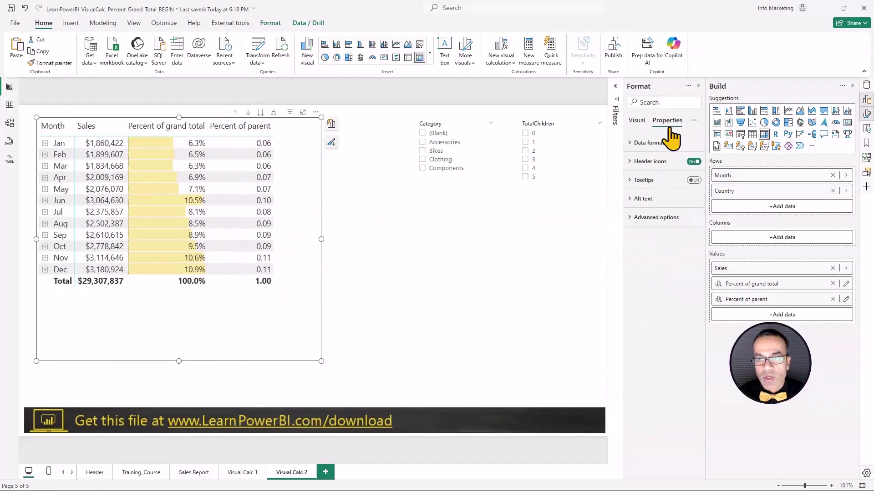
left_click(647, 143)
left_click(651, 180)
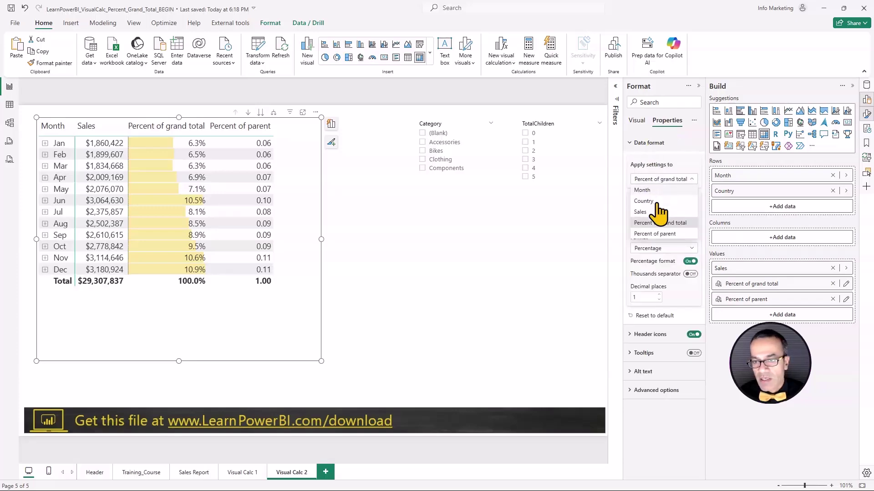
left_click(655, 234)
left_click(661, 250)
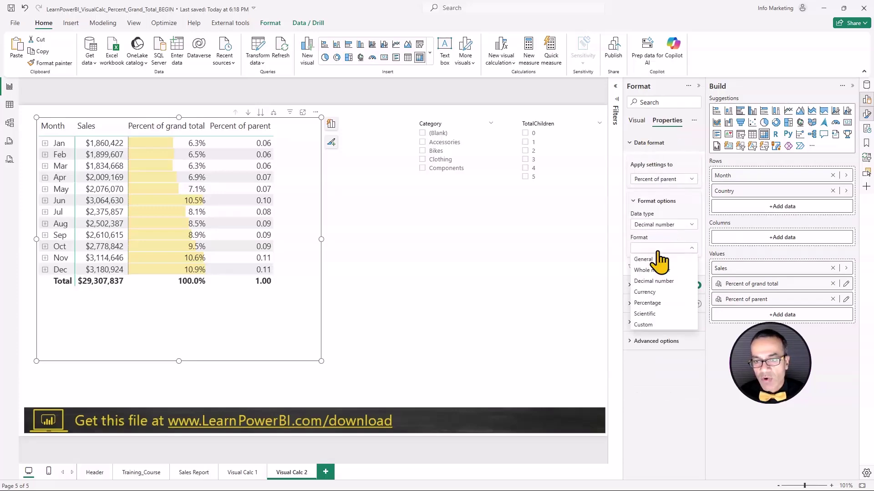
left_click(651, 303)
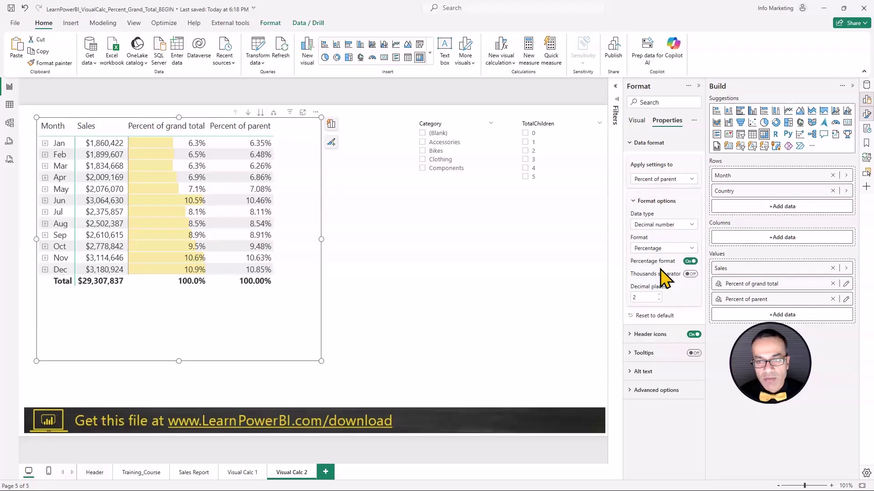
left_click(659, 300)
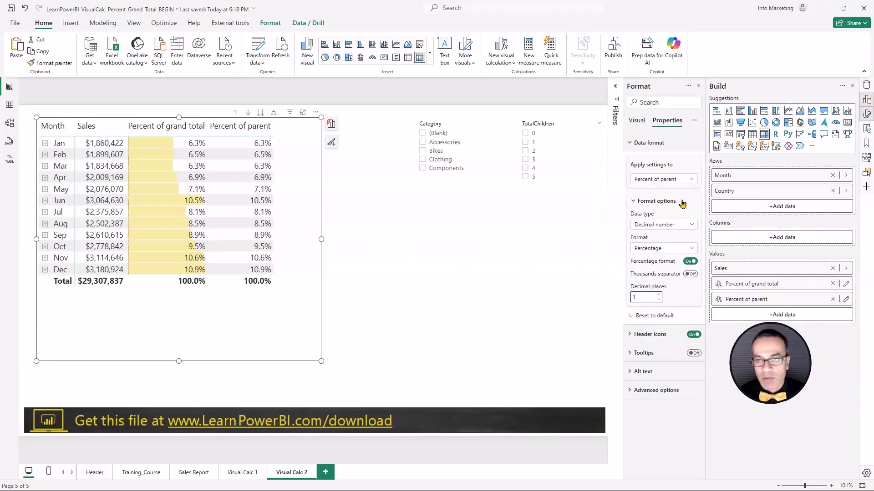
left_click(867, 173)
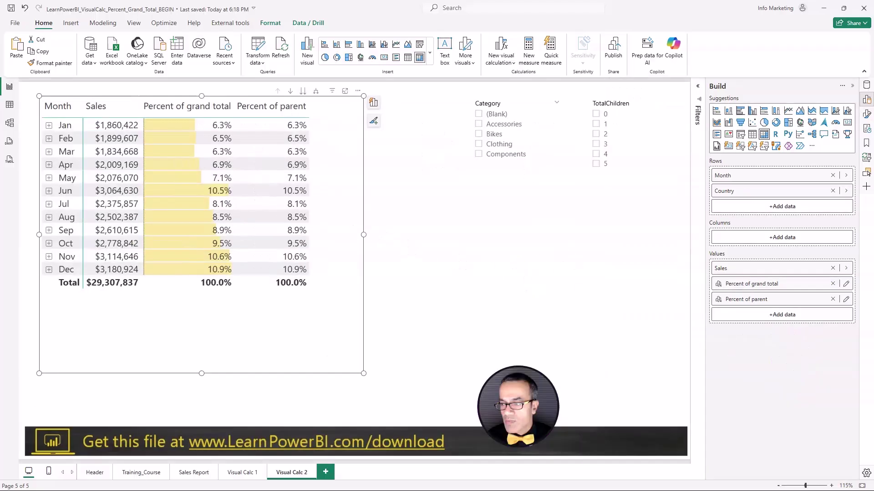
- Add light purple data bars to Percent of parent with custom minimum 0 and maximum 1
right_click(746, 300)
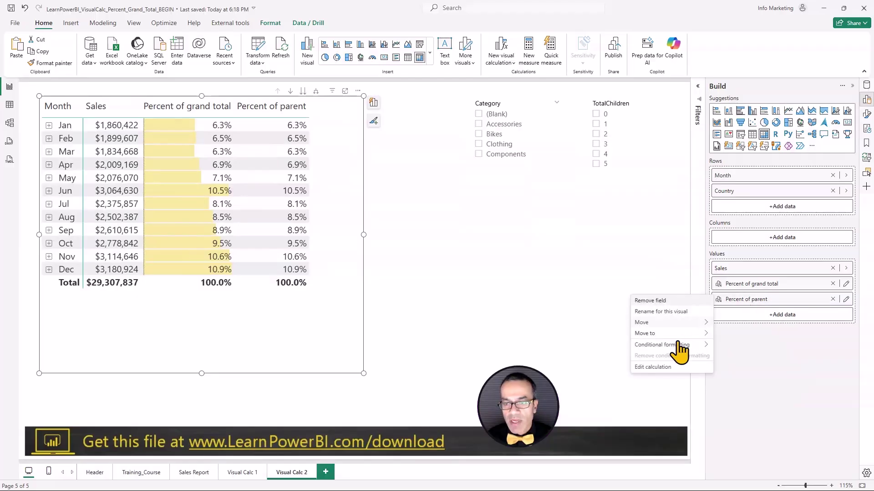
mouse_move(681, 350)
left_click(726, 365)
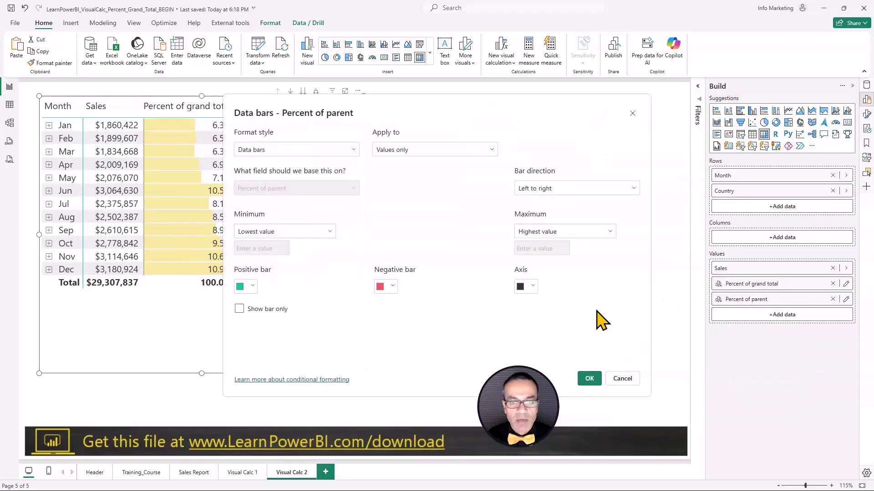
left_click(252, 286)
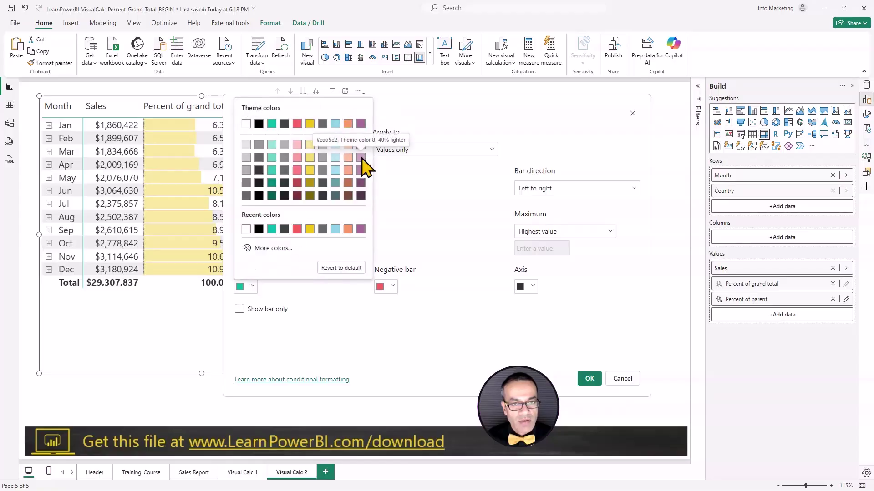
left_click(362, 153)
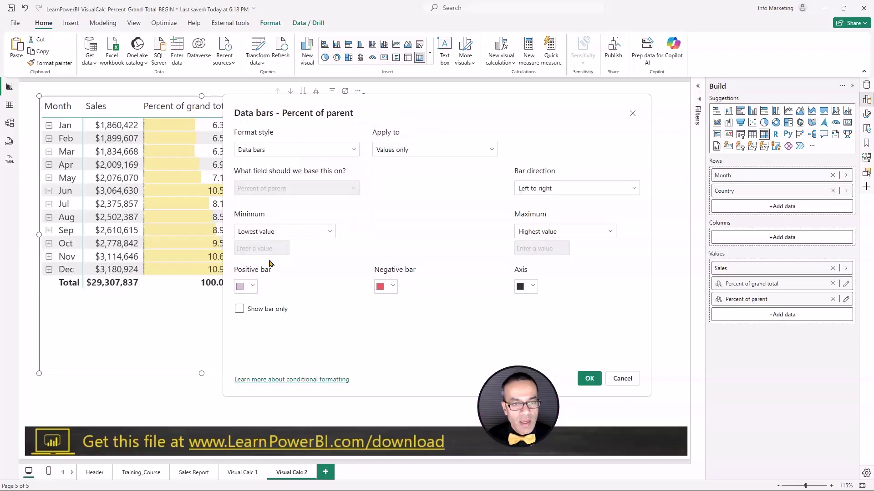
left_click(286, 234)
left_click(248, 261)
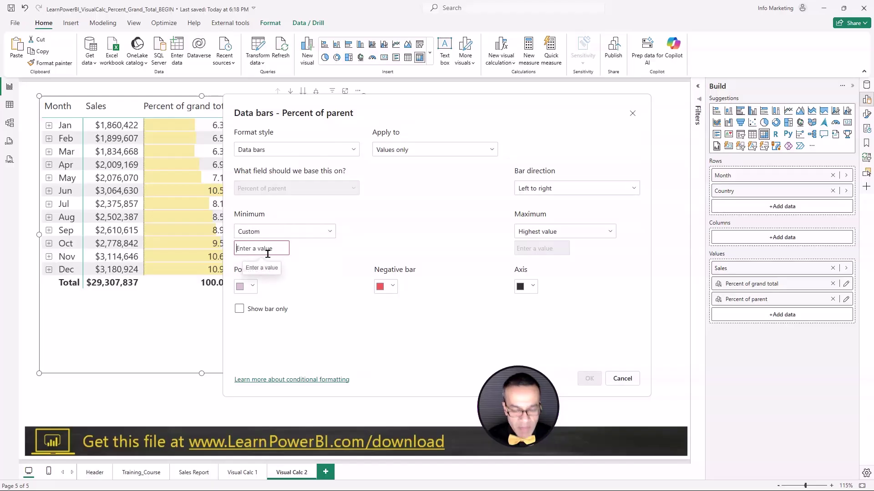
type("0")
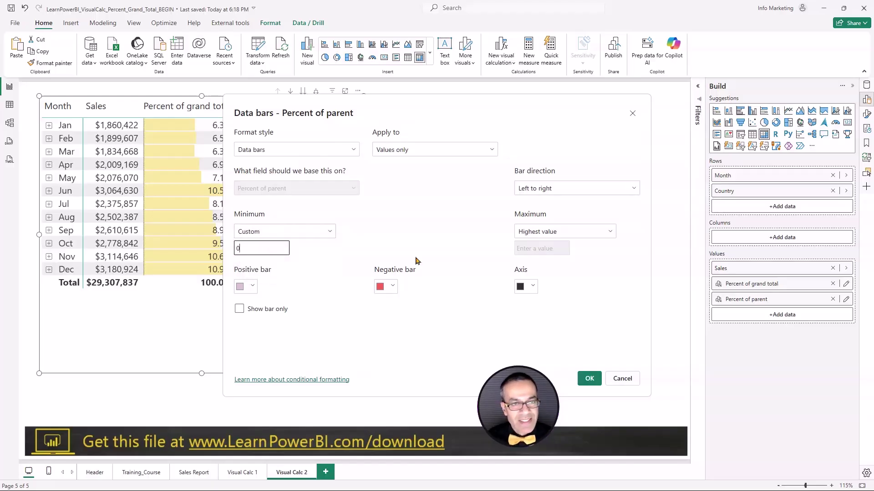
left_click(538, 233)
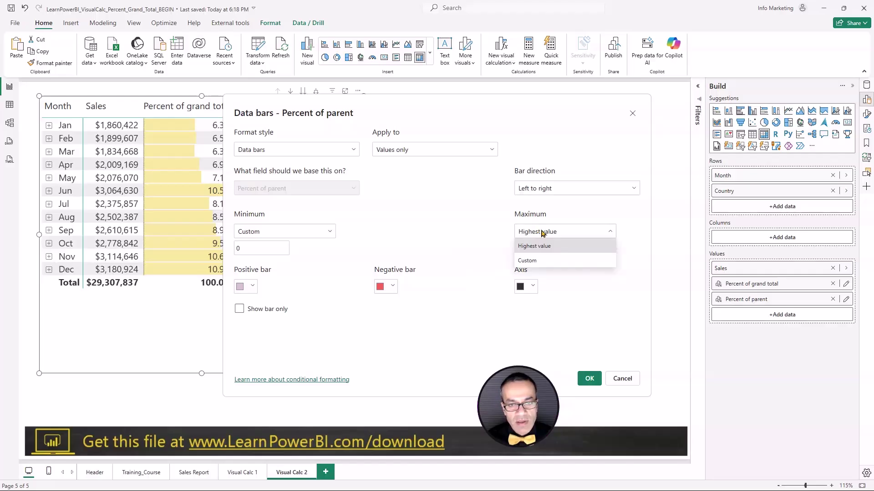
left_click(546, 261)
type("1")
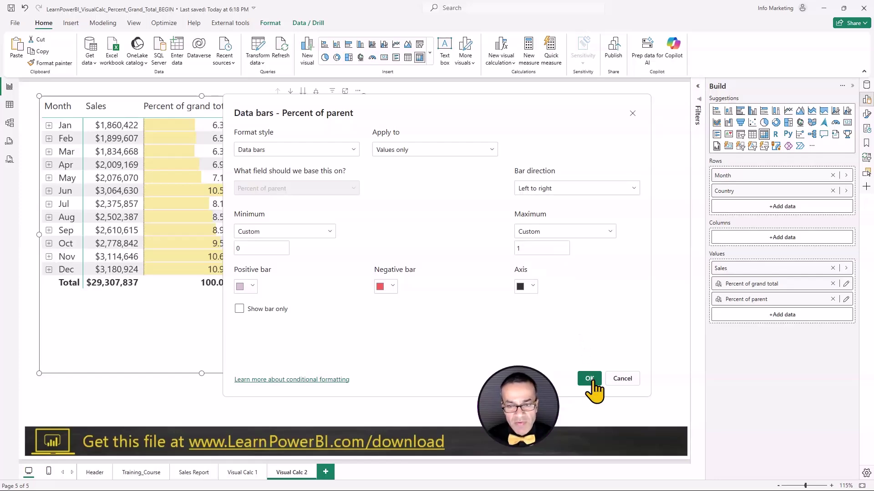
left_click(590, 378)
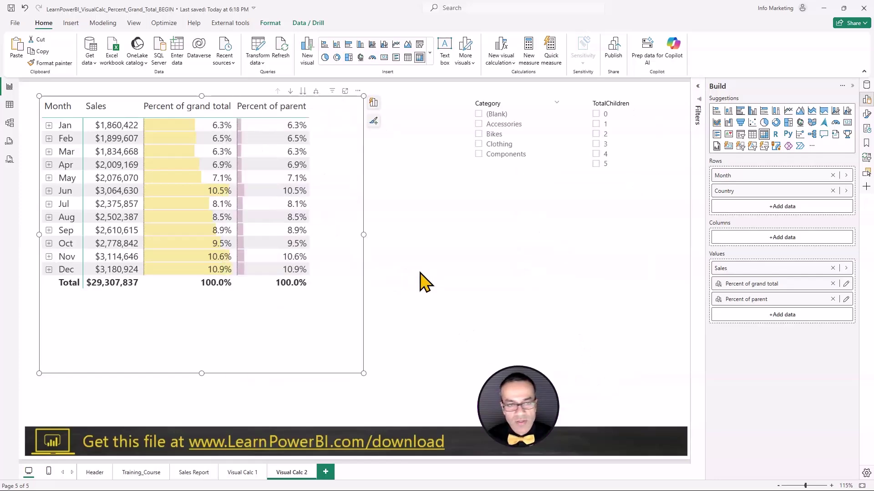
- Expand Jan into its six countries and view the matrix in Focus mode
left_click(48, 125)
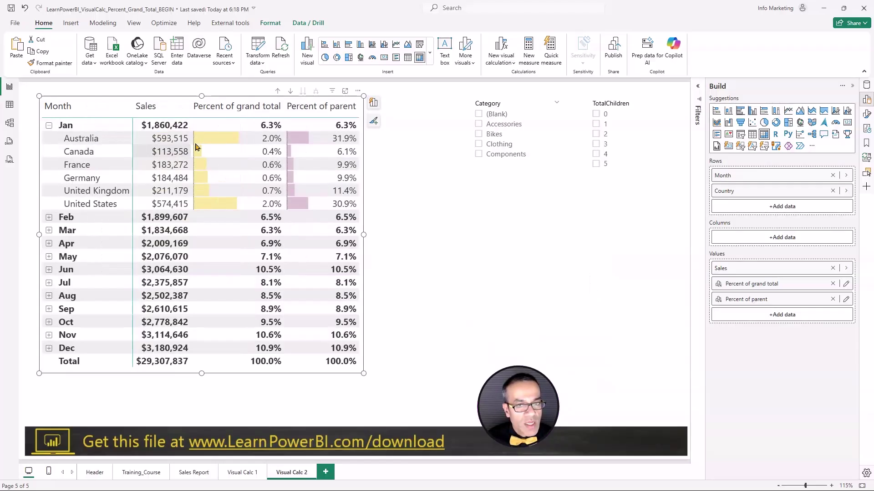
left_click(345, 91)
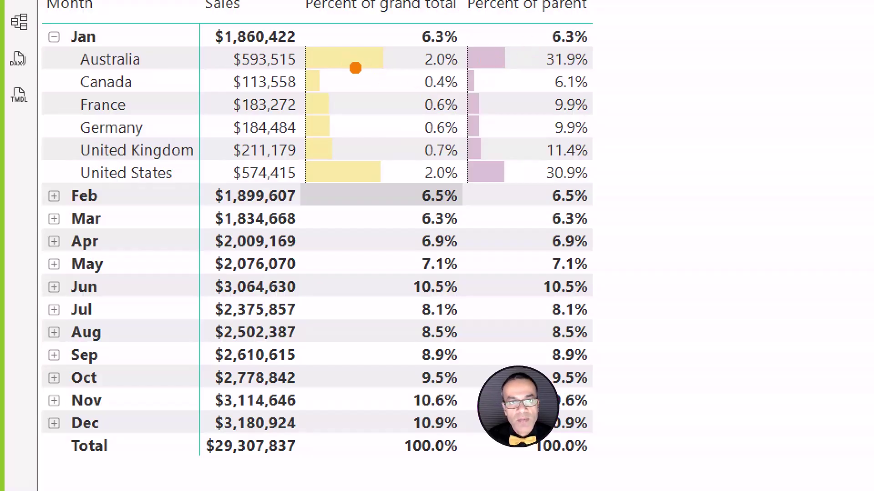
left_click_drag(223, 43, 305, 80)
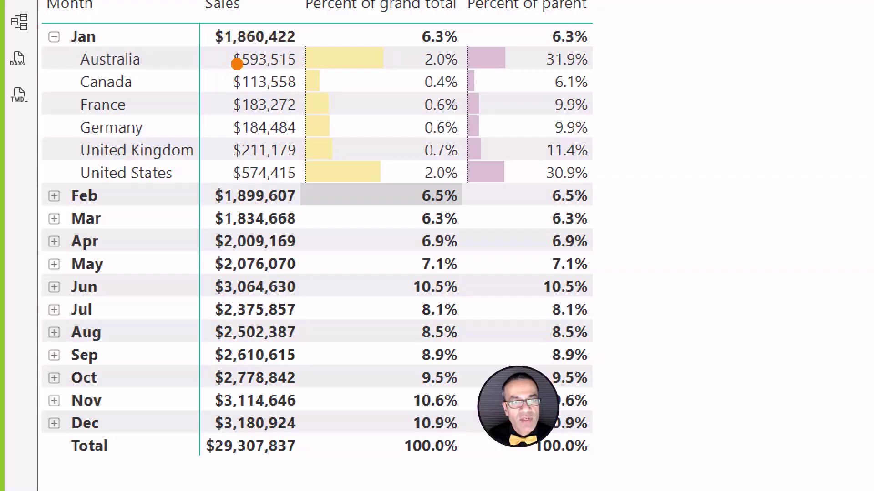
left_click_drag(235, 65, 191, 34)
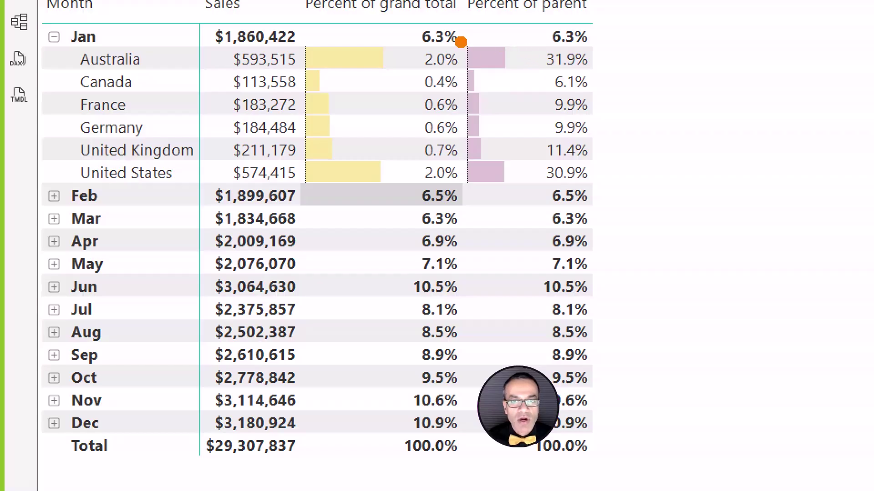
left_click_drag(461, 42, 608, 72)
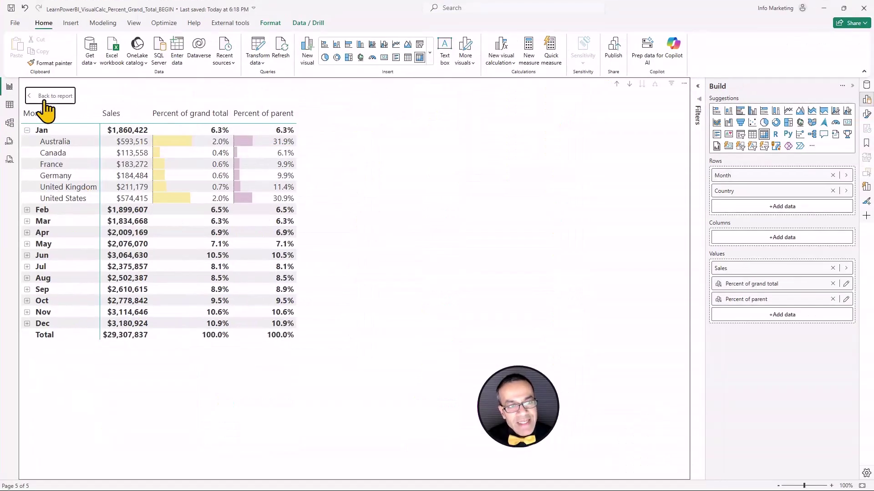
- Leave Focus mode via Back to report
left_click(50, 96)
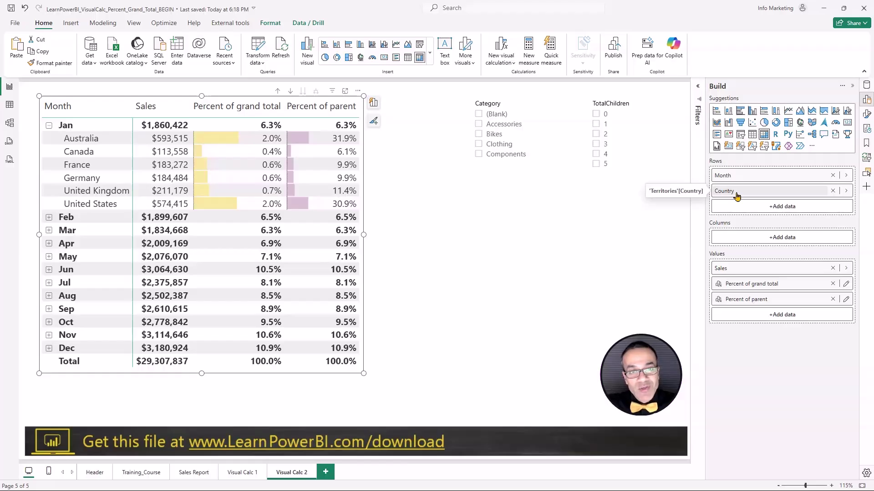
- Move Country above Month in Rows, widen the matrix, and expand Australia into its months
left_click_drag(737, 196, 735, 172)
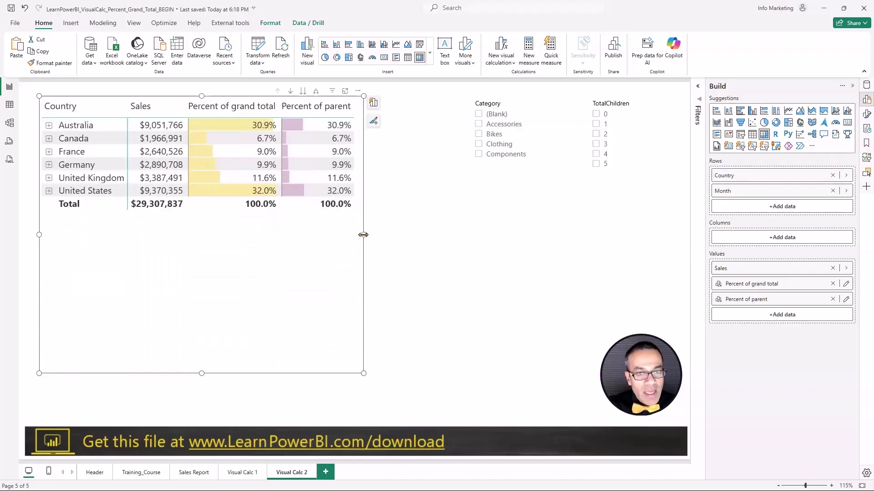
left_click_drag(363, 235, 414, 235)
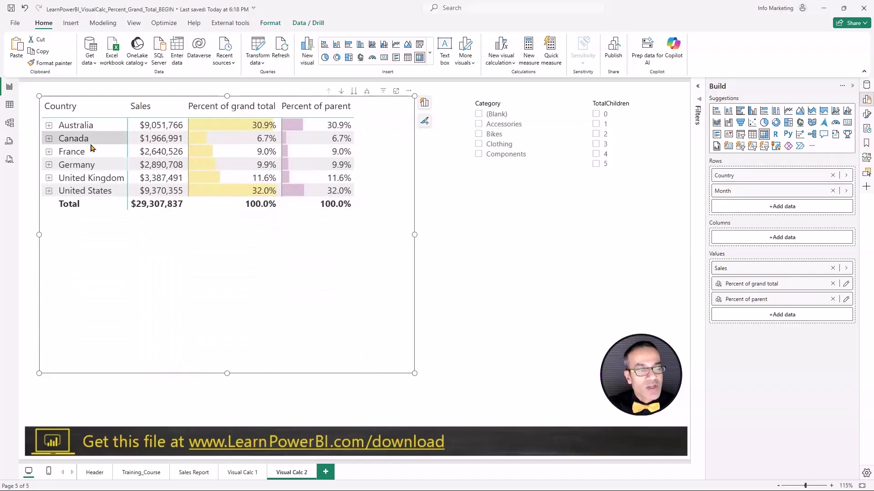
left_click(48, 126)
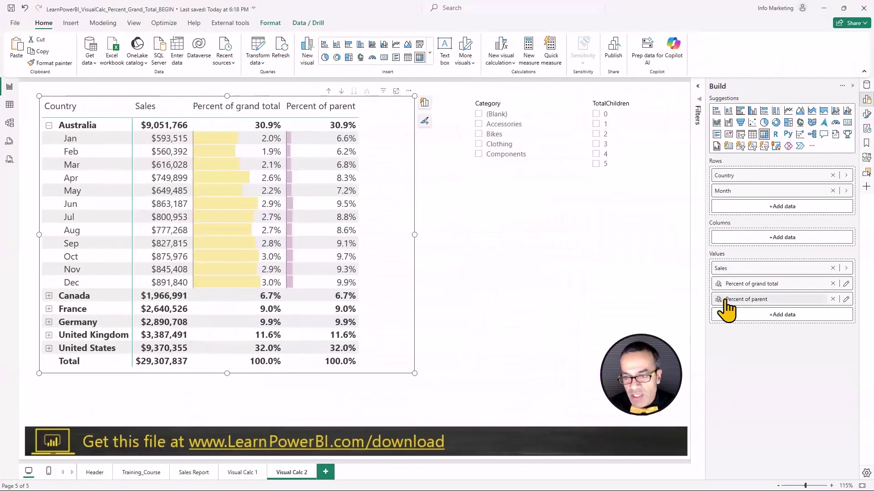
- Rescale the Percent of parent data bars from Lowest value minimum to Highest value maximum
right_click(727, 300)
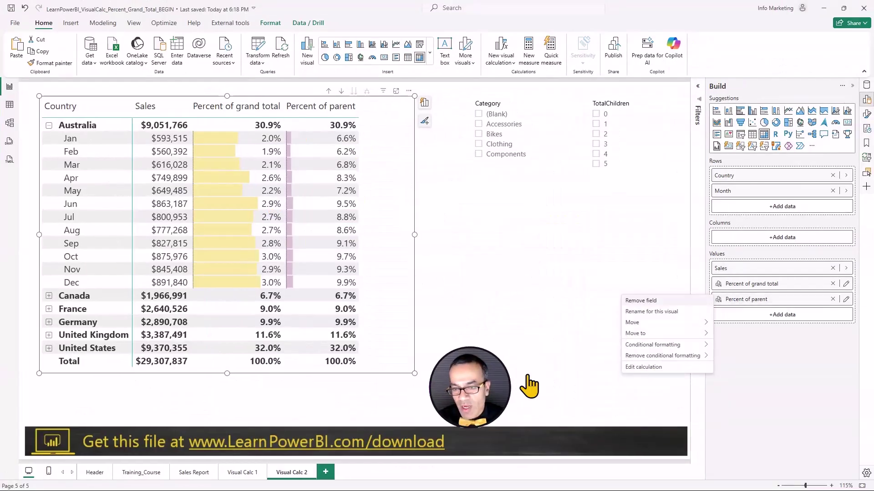
mouse_move(673, 345)
left_click(728, 367)
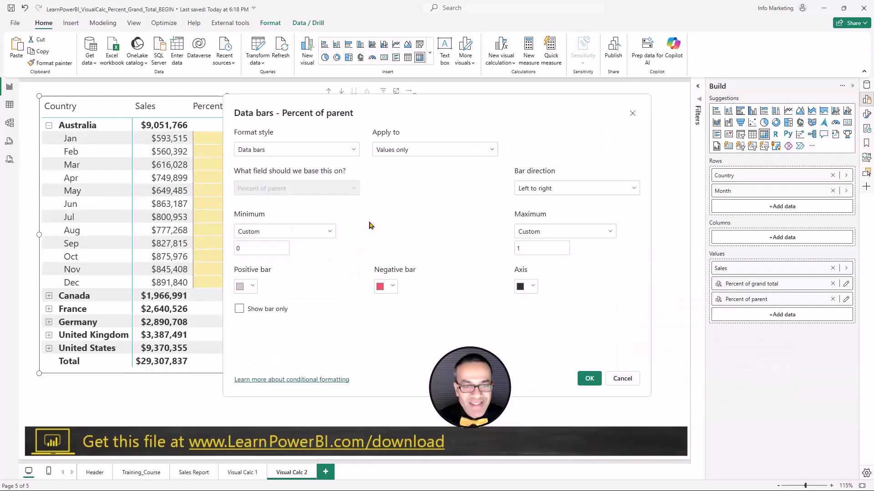
left_click(296, 236)
left_click(291, 246)
left_click(537, 234)
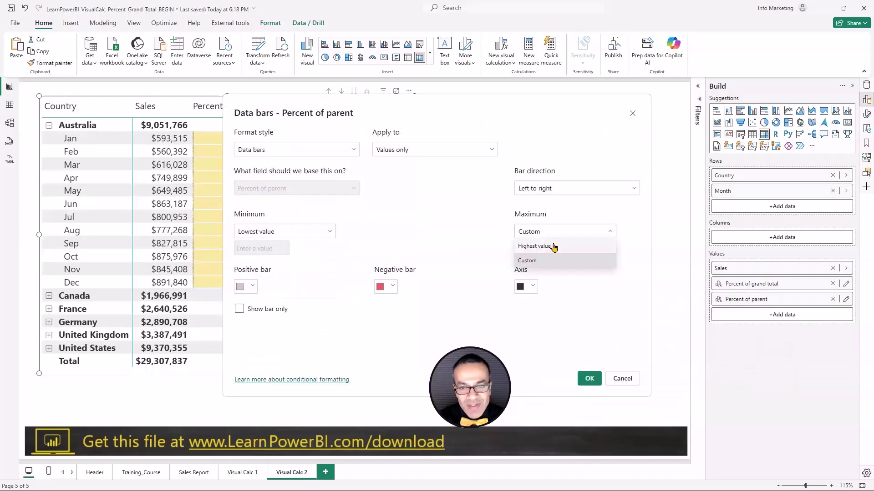
left_click(537, 246)
left_click(590, 379)
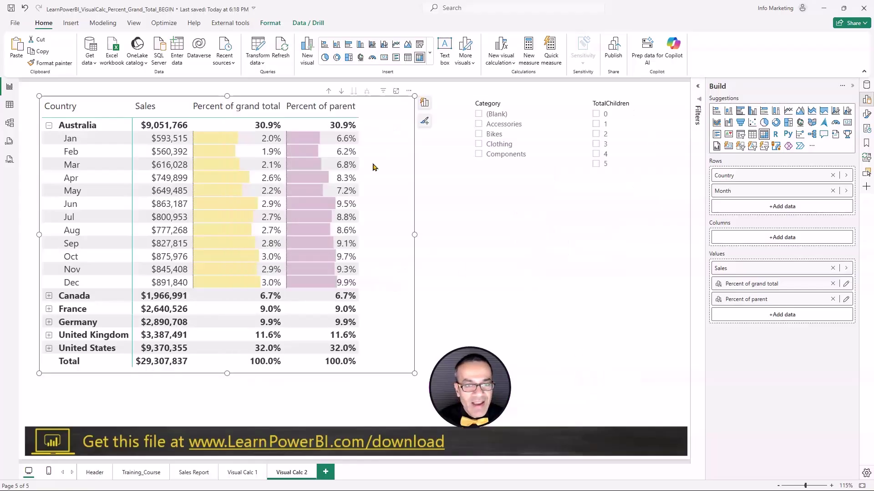
- View the rescaled matrix in Focus mode
left_click(395, 92)
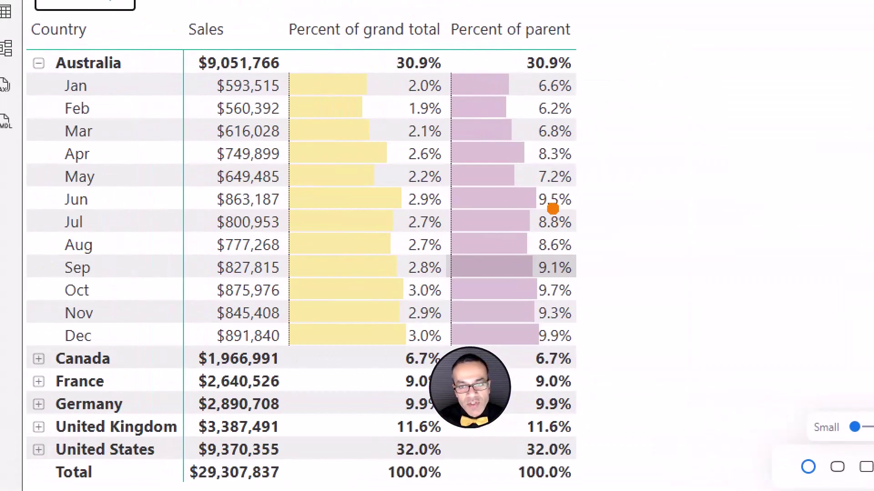
left_click_drag(584, 262, 683, 246)
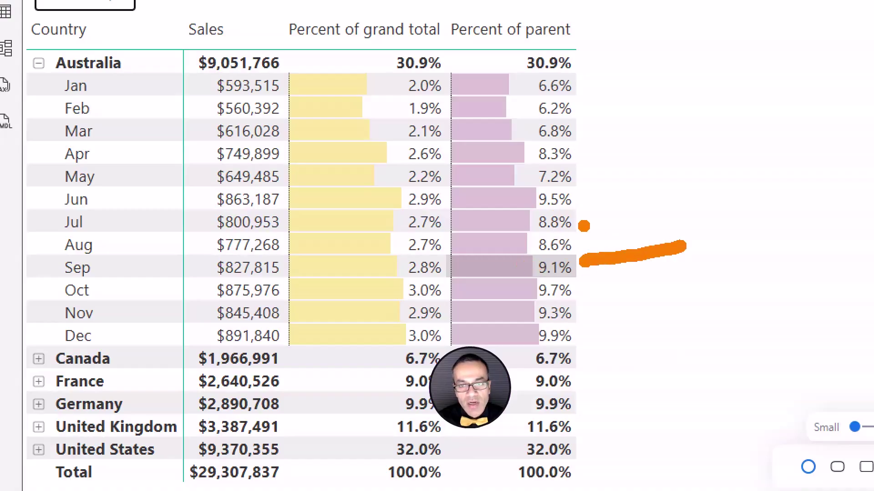
left_click_drag(584, 195, 644, 184)
- Leave Focus mode and deselect the matrix using Esc
key("Escape")
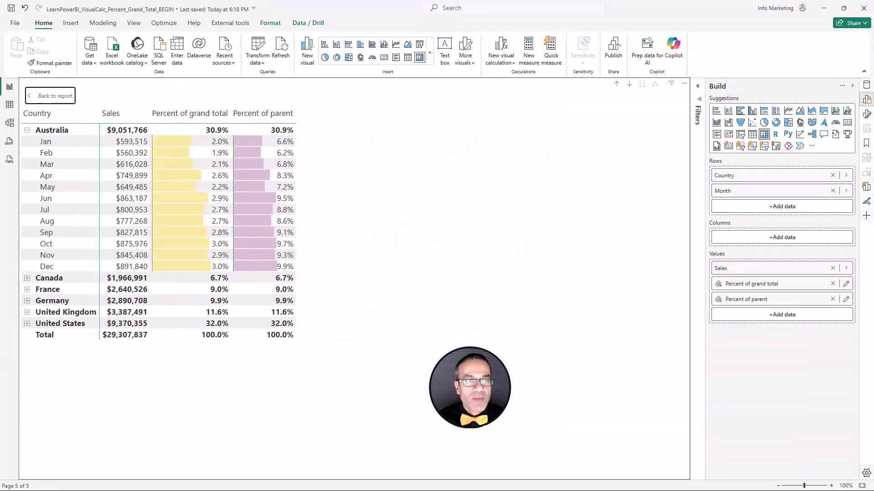
key("Escape")
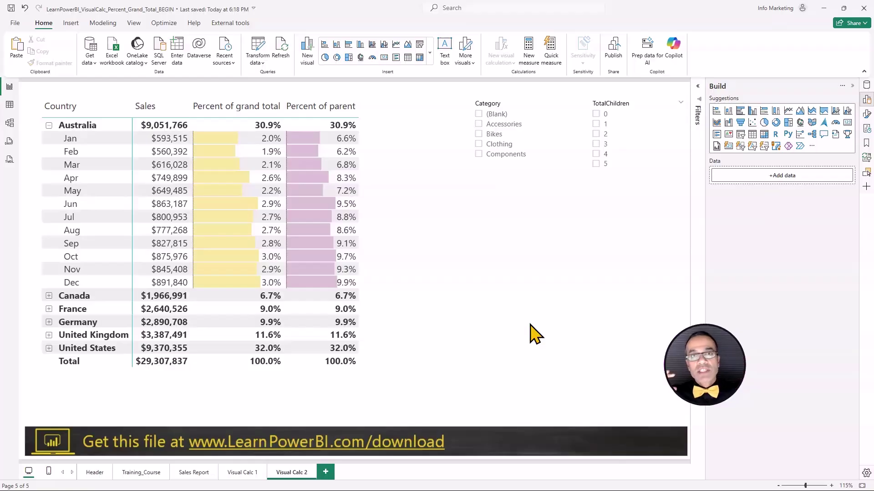